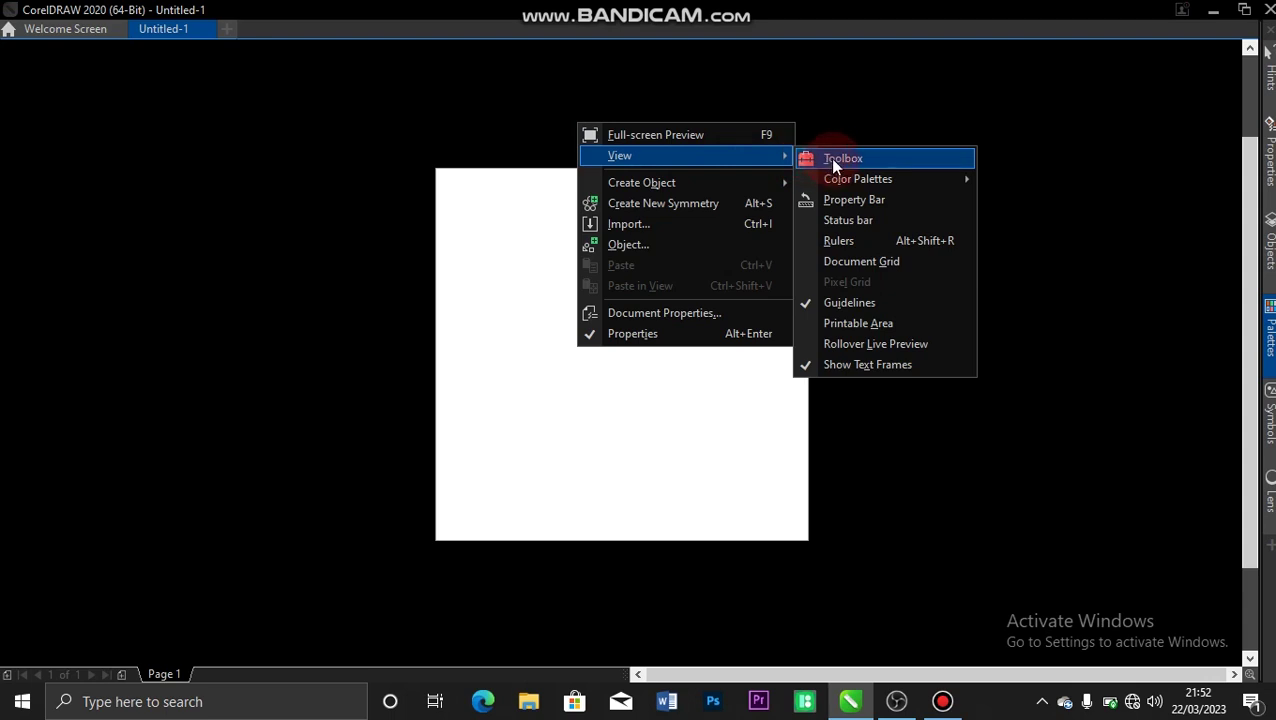
- Display the toolbox and add a rectangle that covers the whole page
click(832, 160)
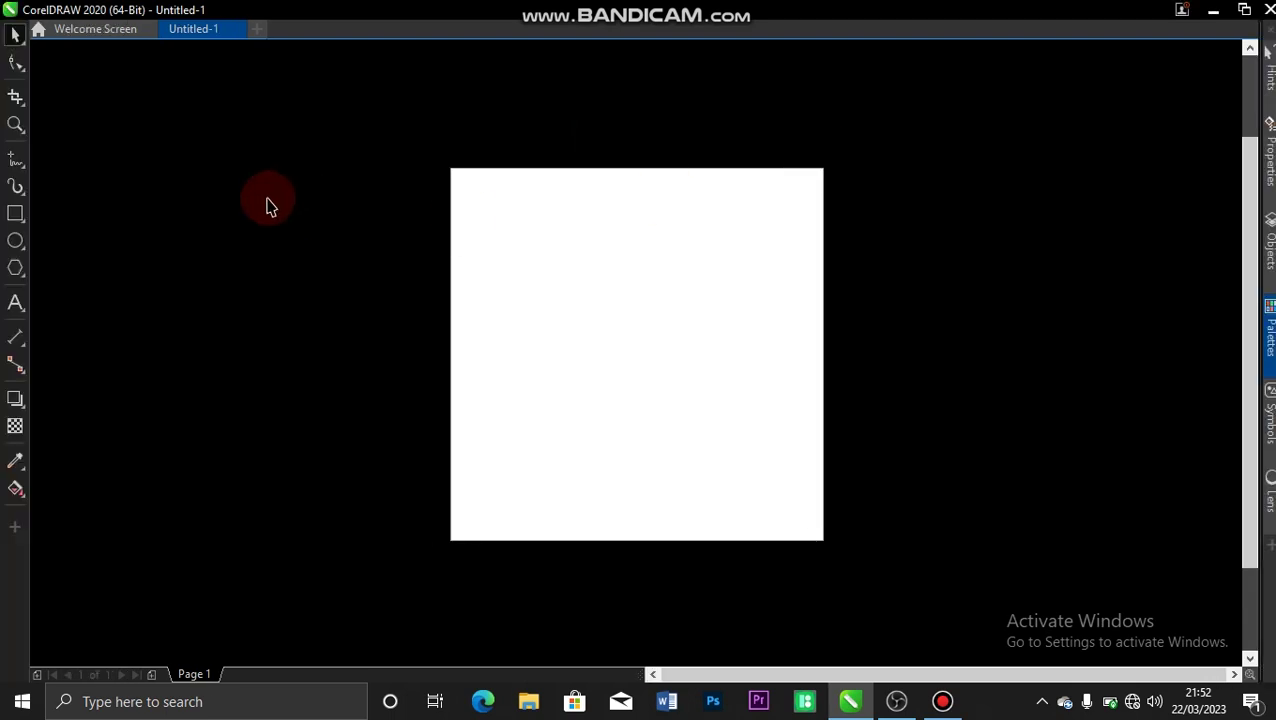
click(15, 215)
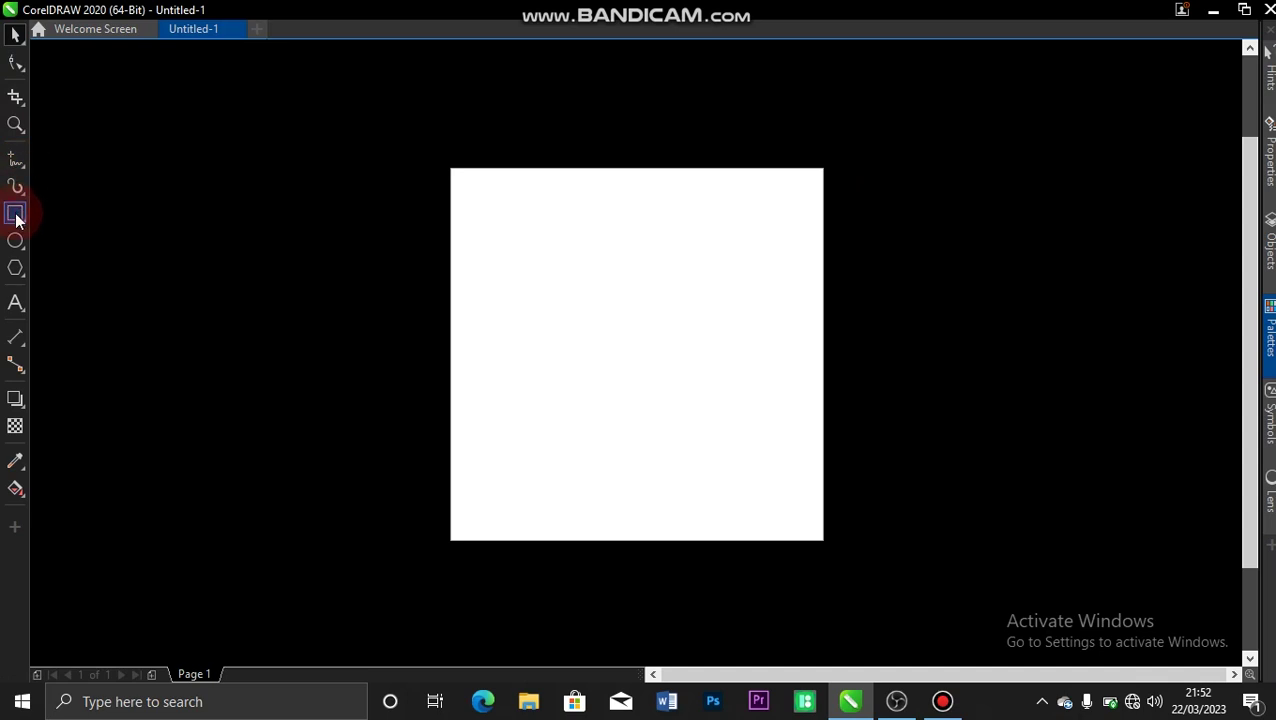
double_click(15, 215)
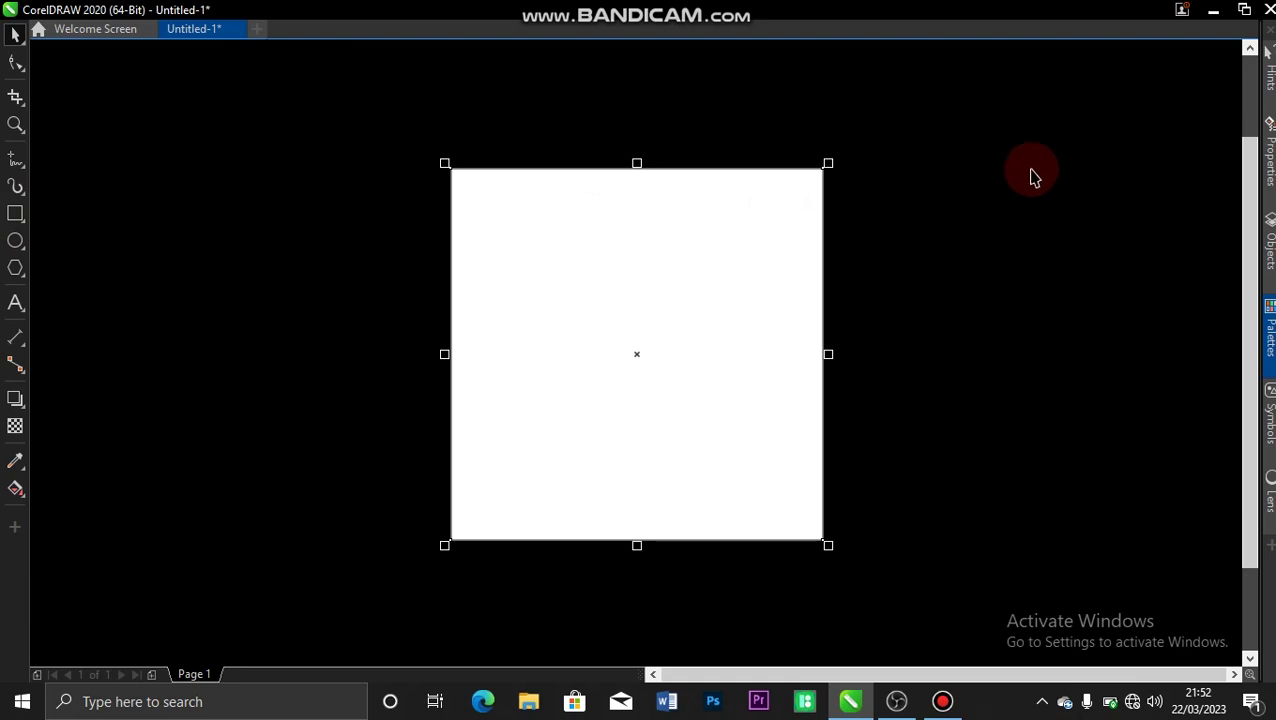
- Display the Document Palette in the workspace
right_click(877, 102)
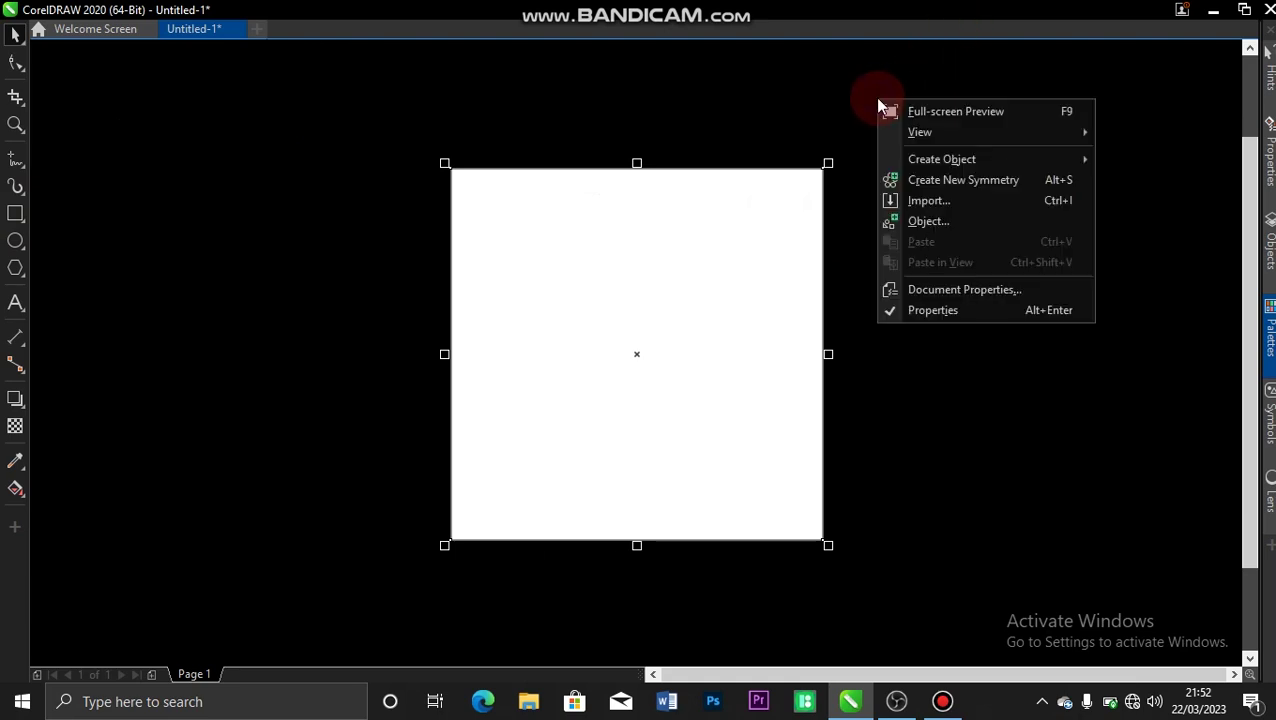
click(941, 140)
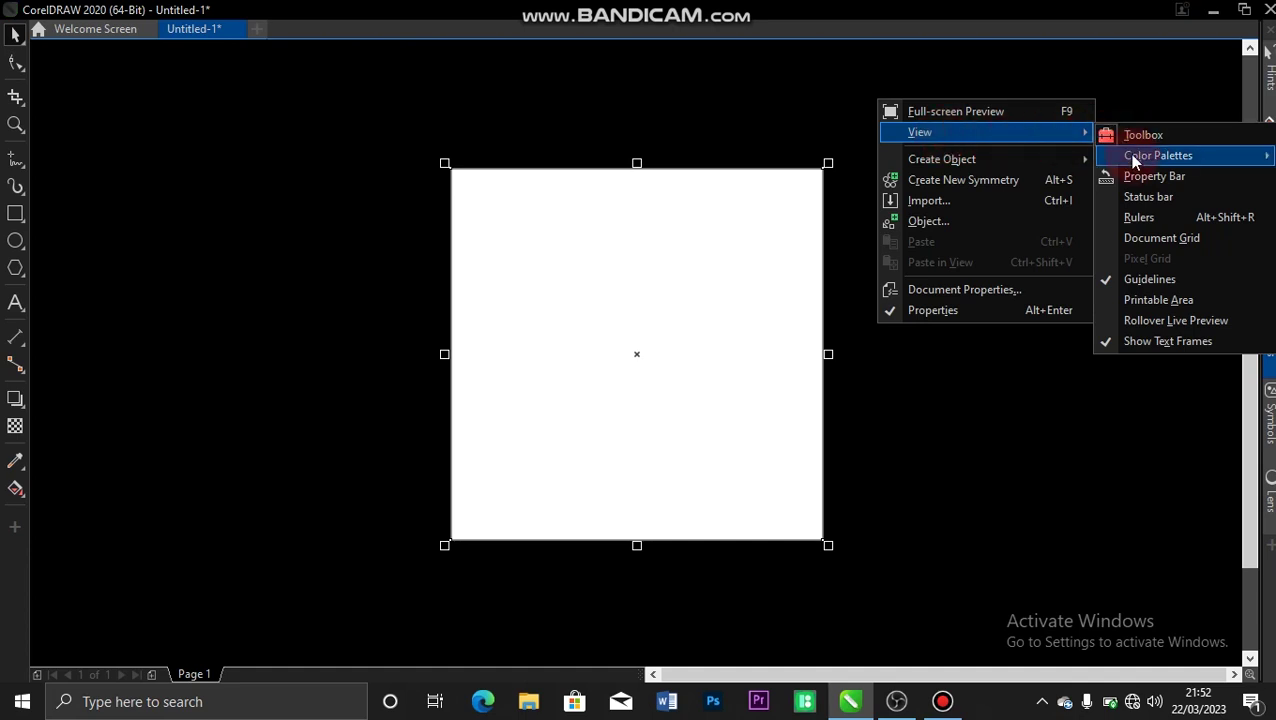
mouse_move(1136, 165)
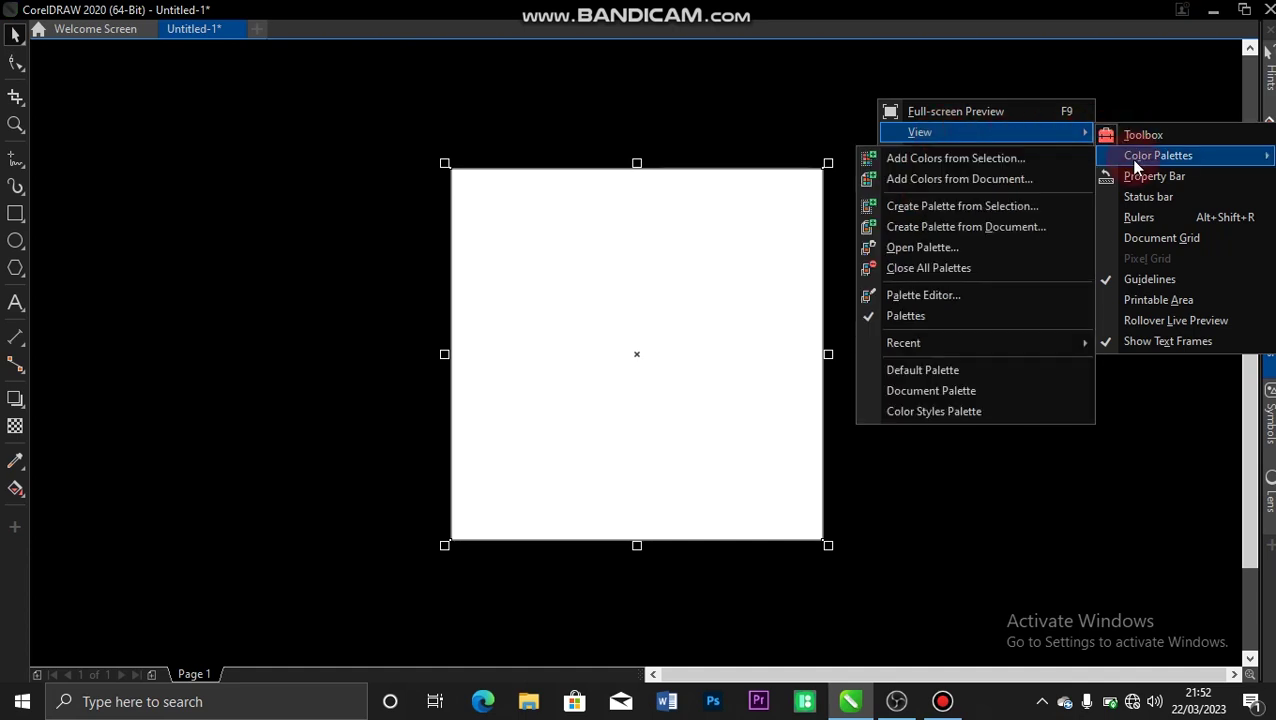
click(893, 397)
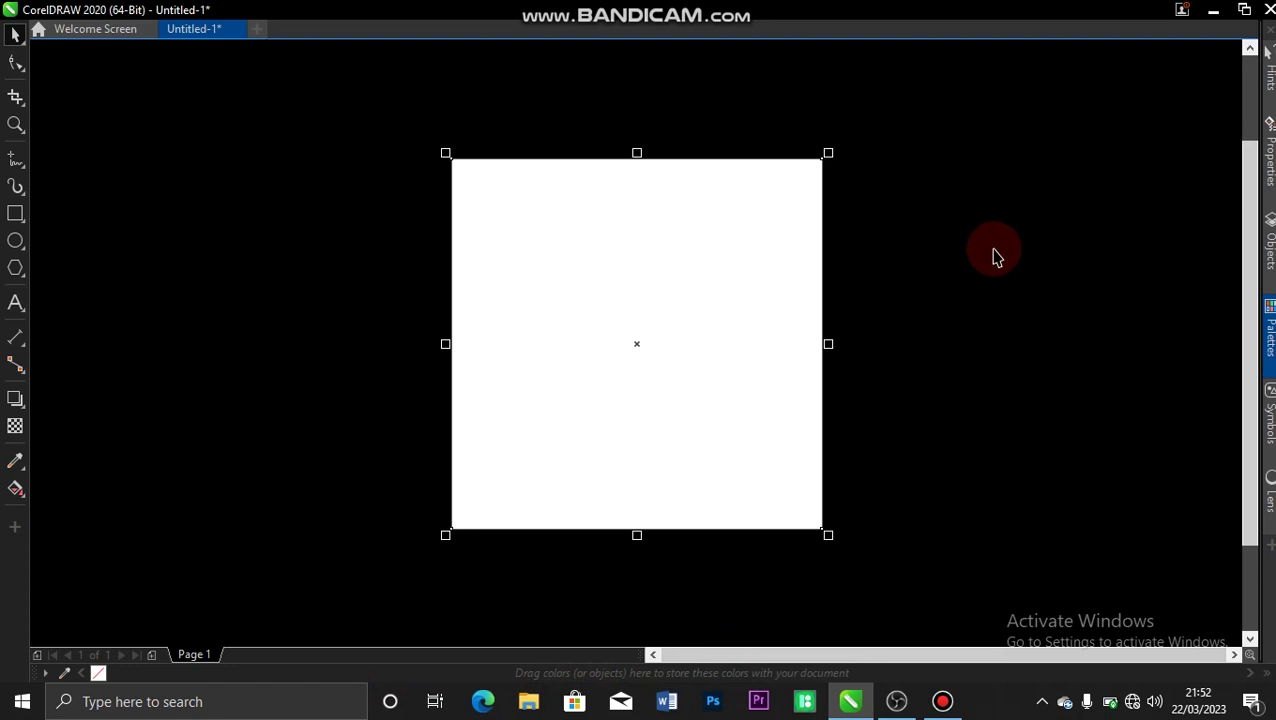
- Display the Color Styles Palette alongside the document palette
right_click(993, 252)
mouse_move(1048, 287)
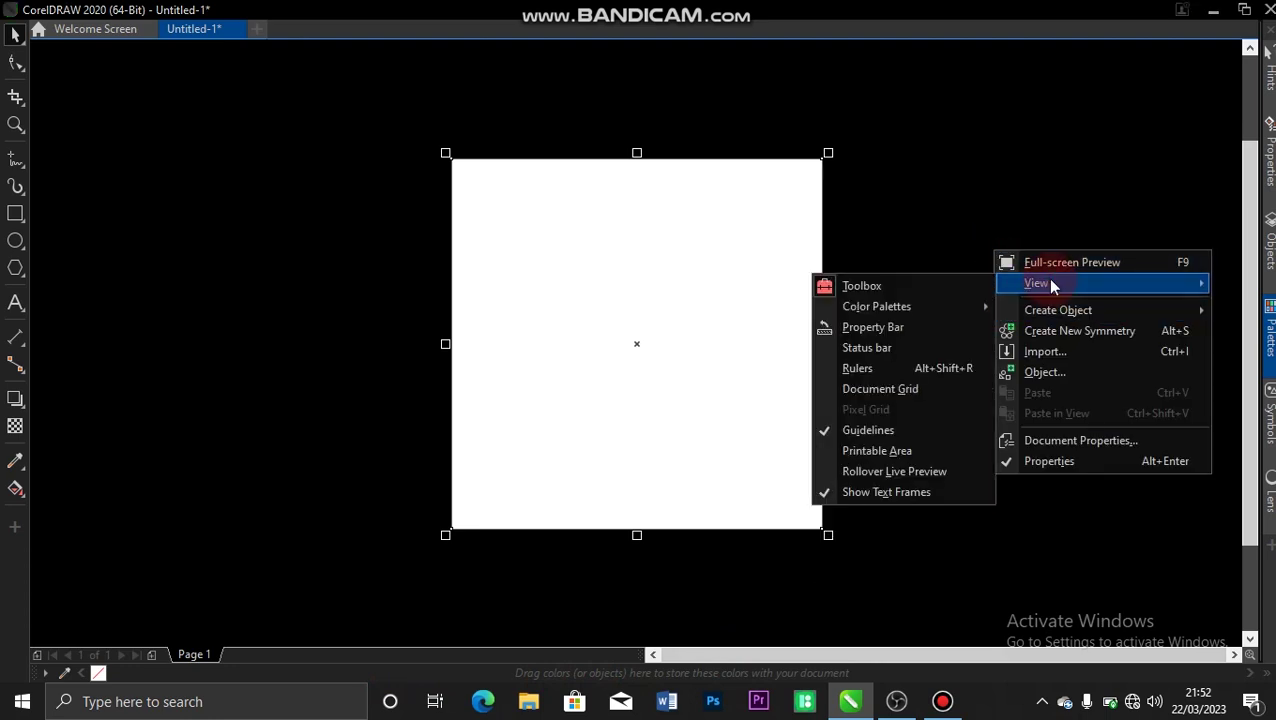
mouse_move(984, 313)
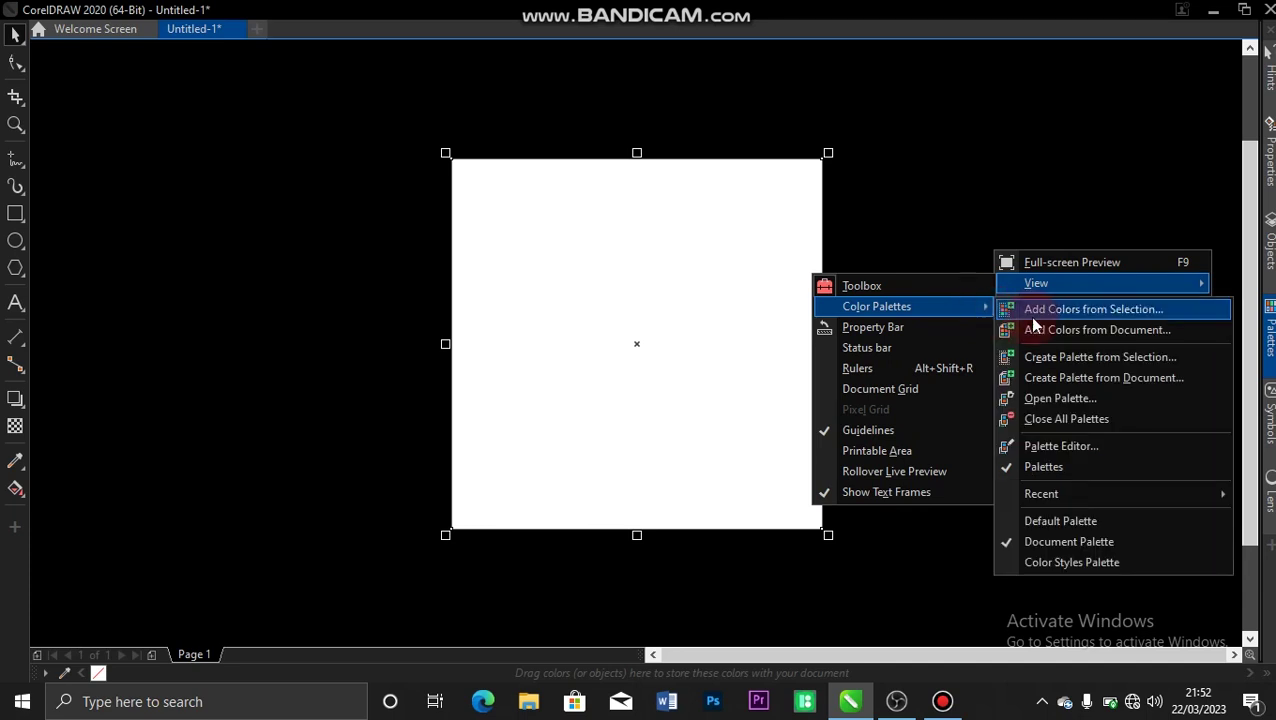
click(1036, 566)
right_click(1040, 235)
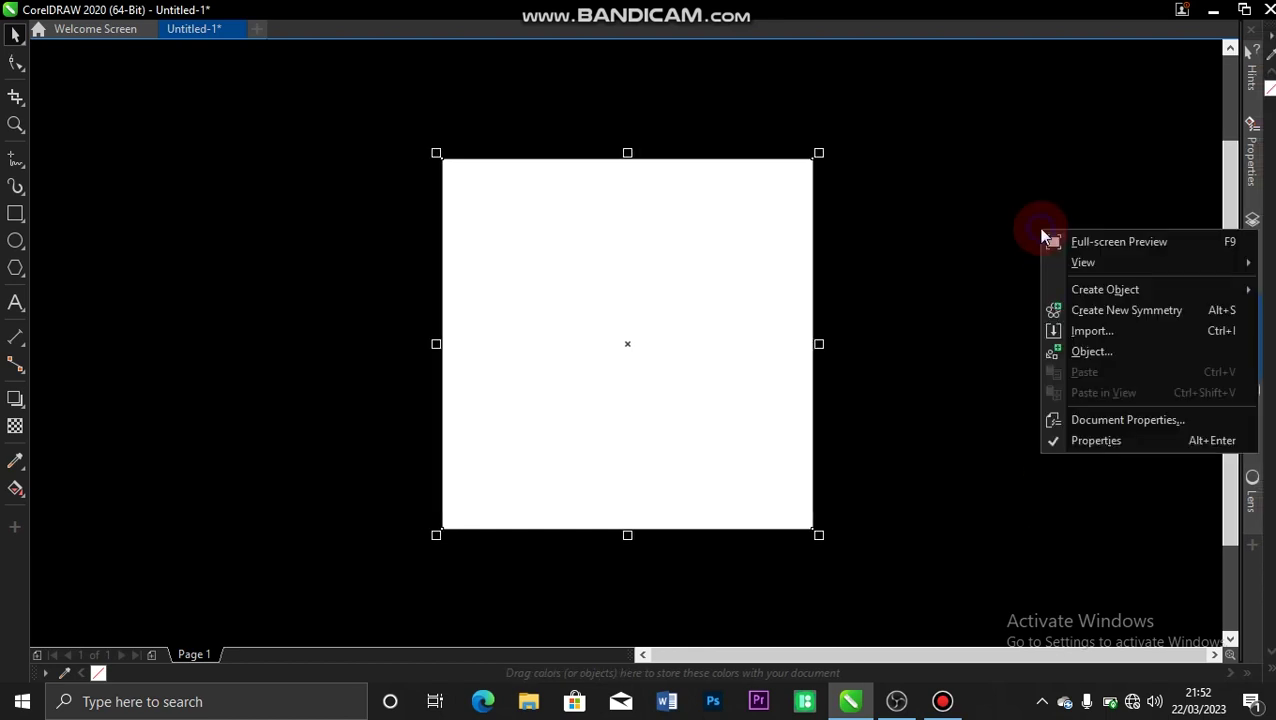
click(1080, 262)
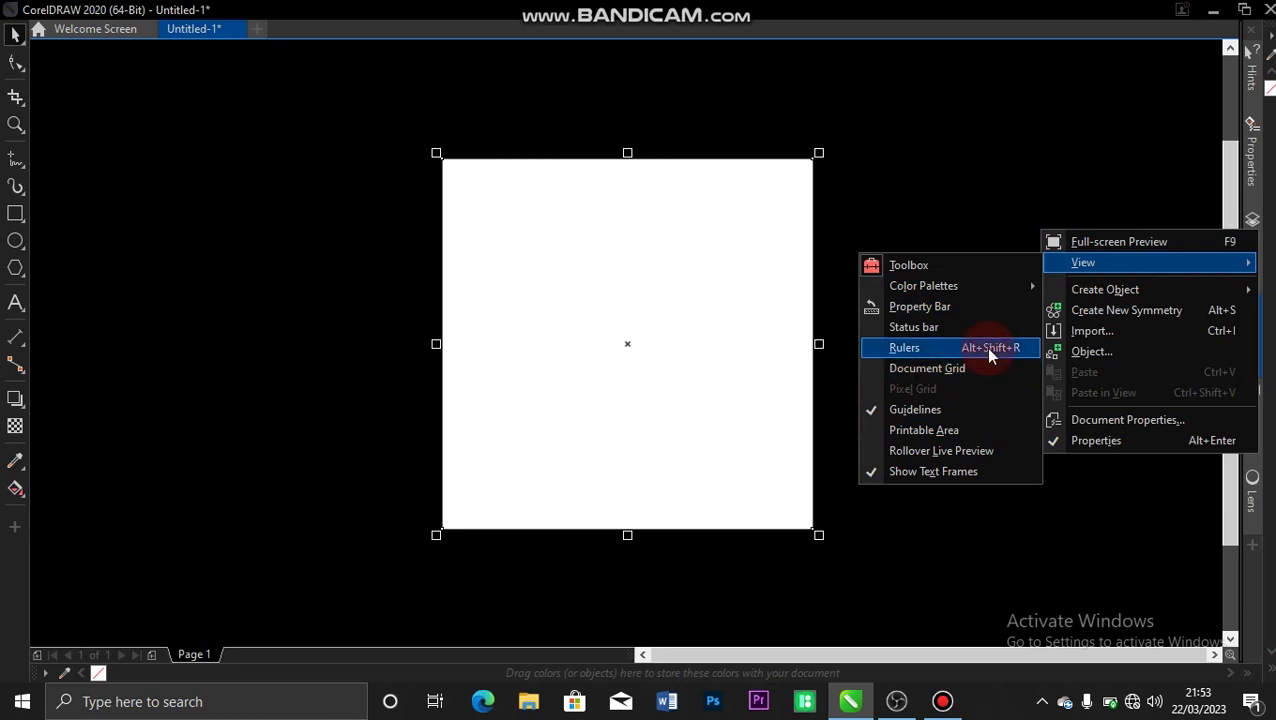
mouse_move(992, 300)
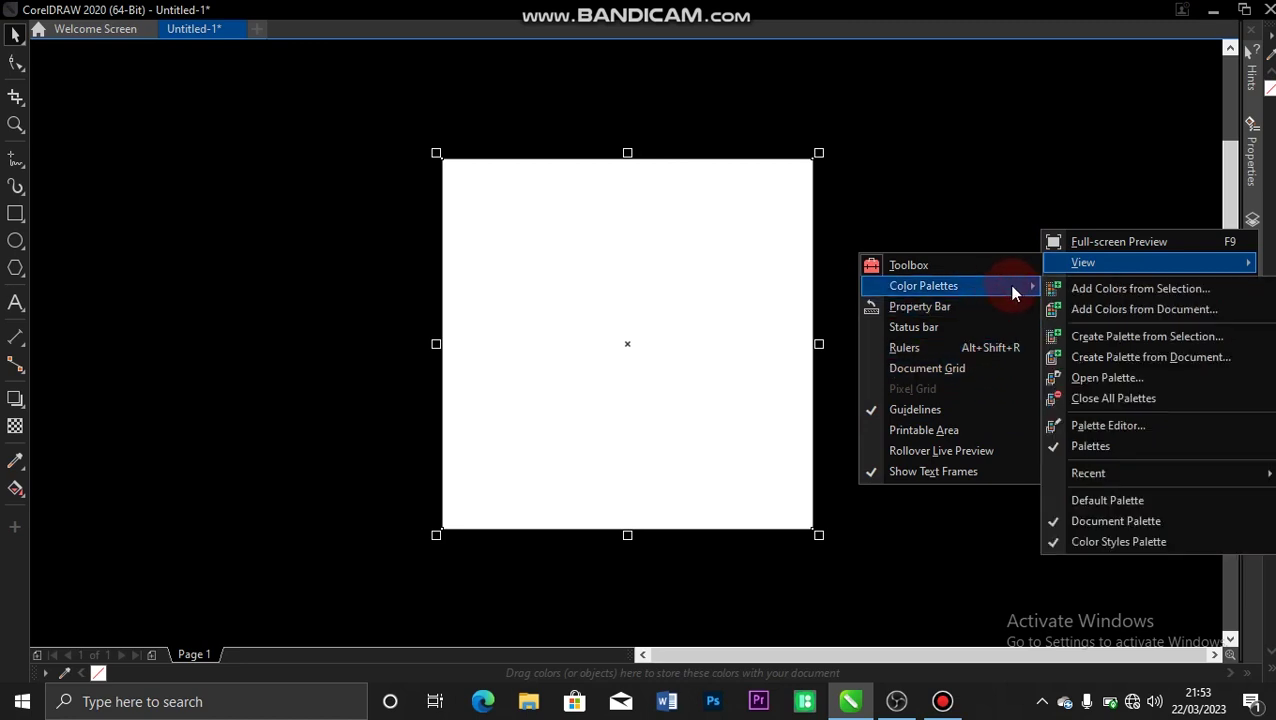
click(1087, 427)
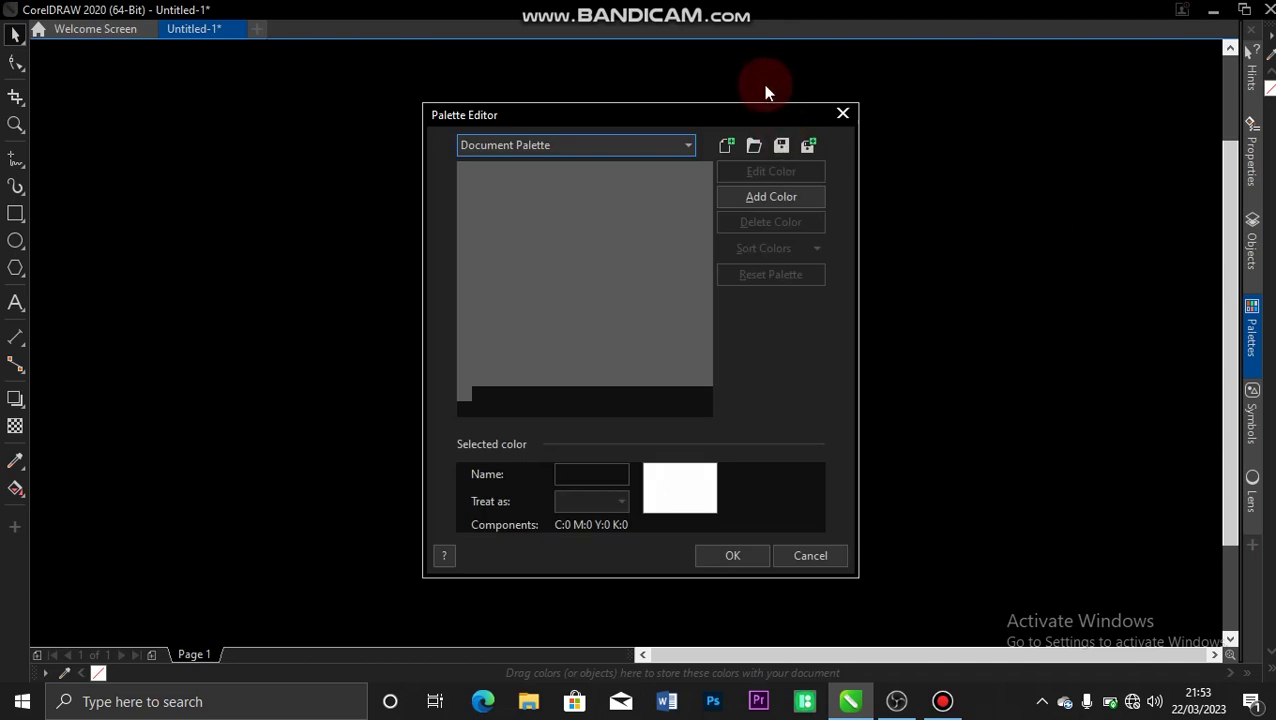
click(842, 113)
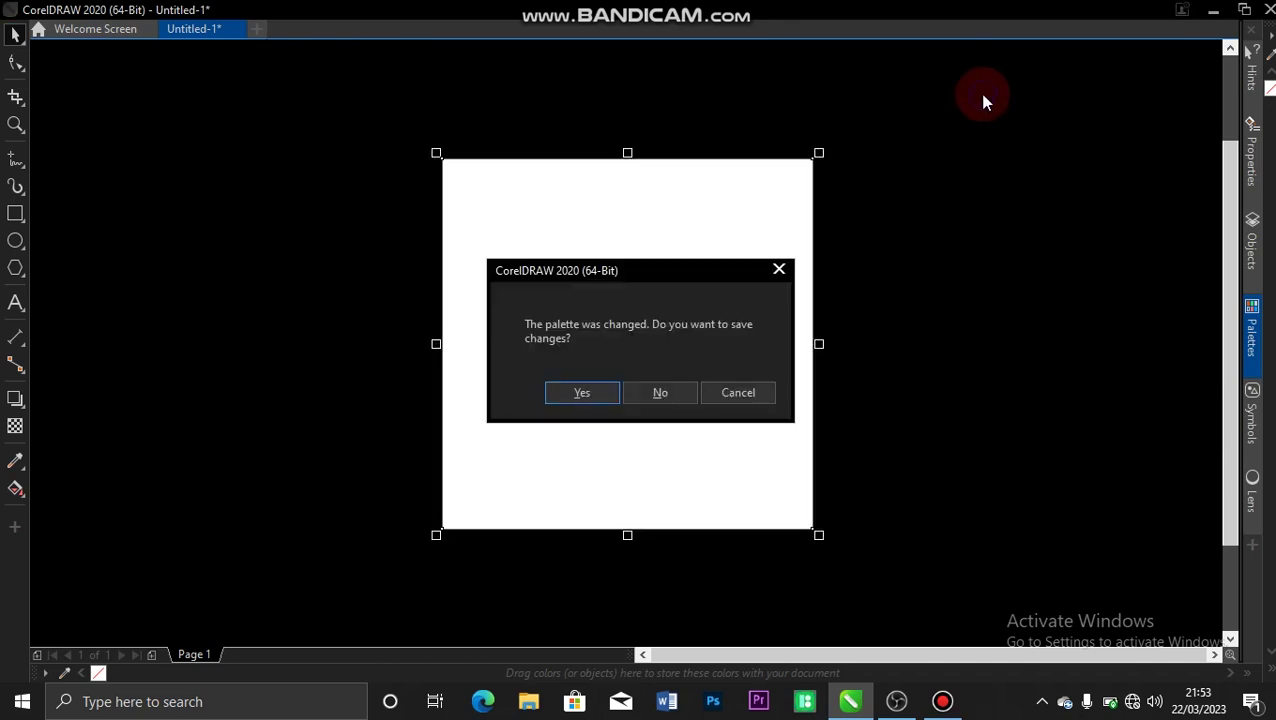
click(648, 398)
- Display the Default Palette so its colour swatches are available in the workspace
right_click(993, 199)
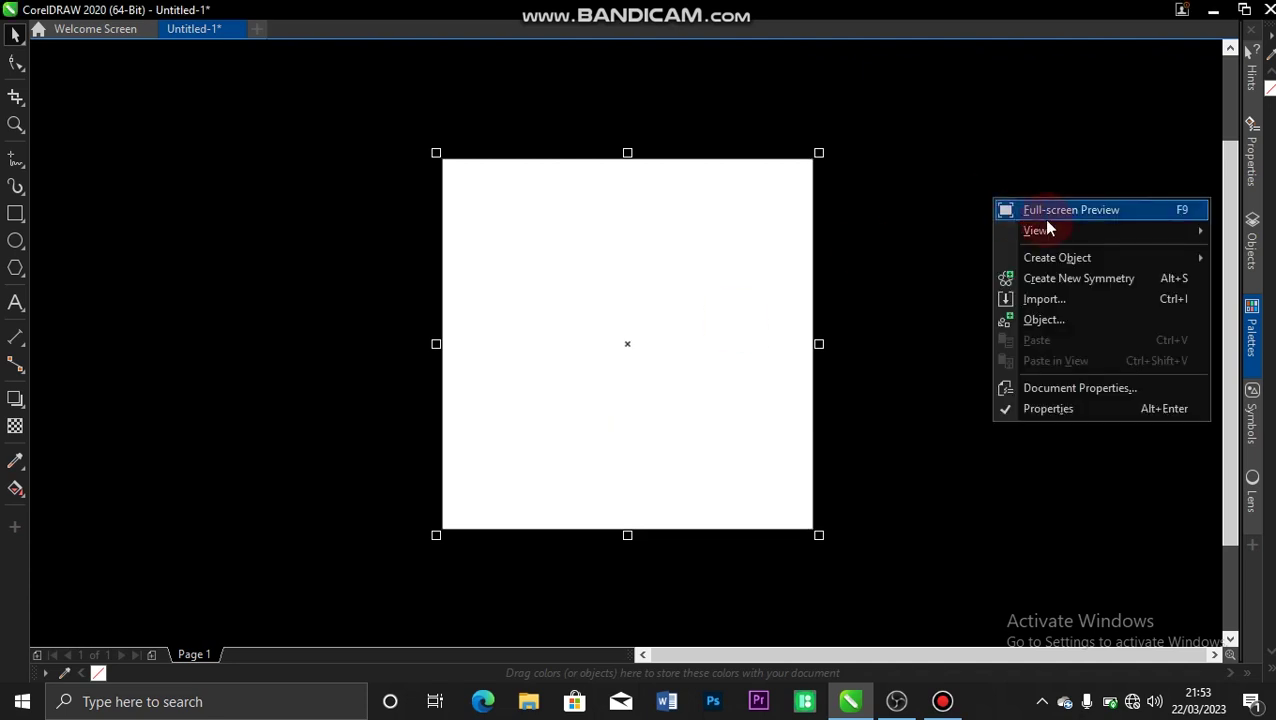
mouse_move(1050, 231)
mouse_move(950, 258)
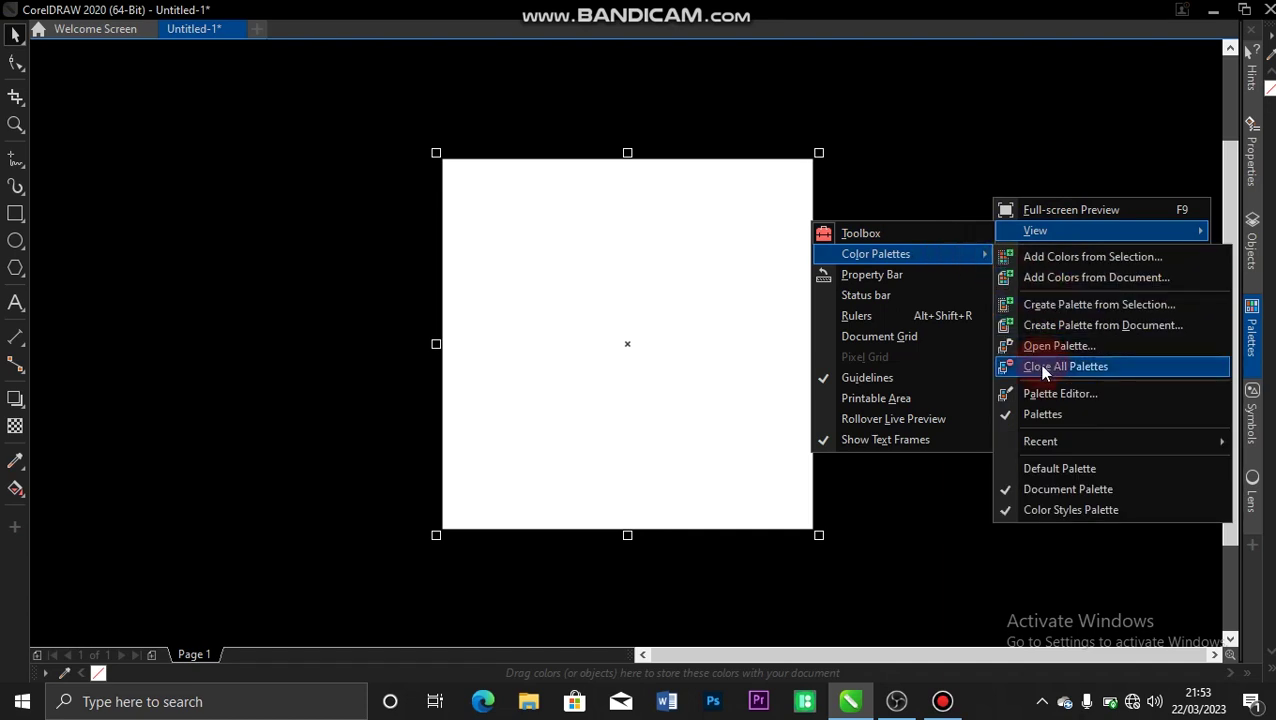
click(1030, 469)
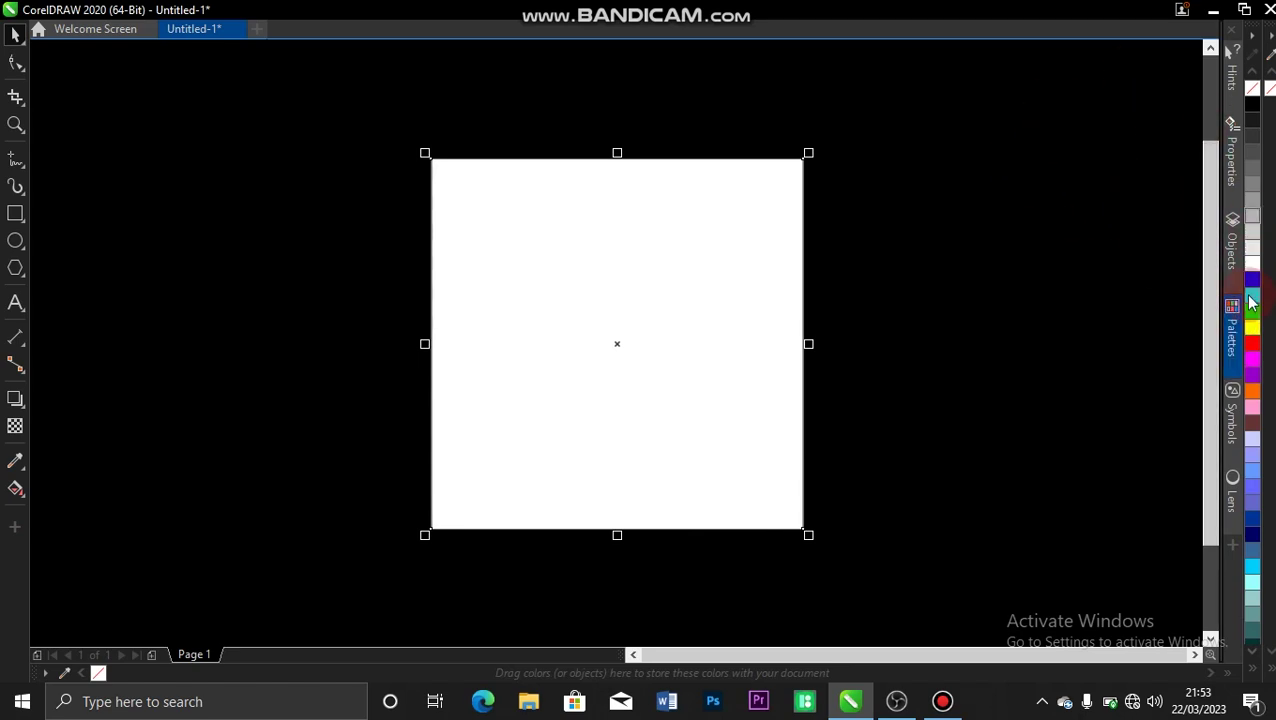
right_click(1025, 199)
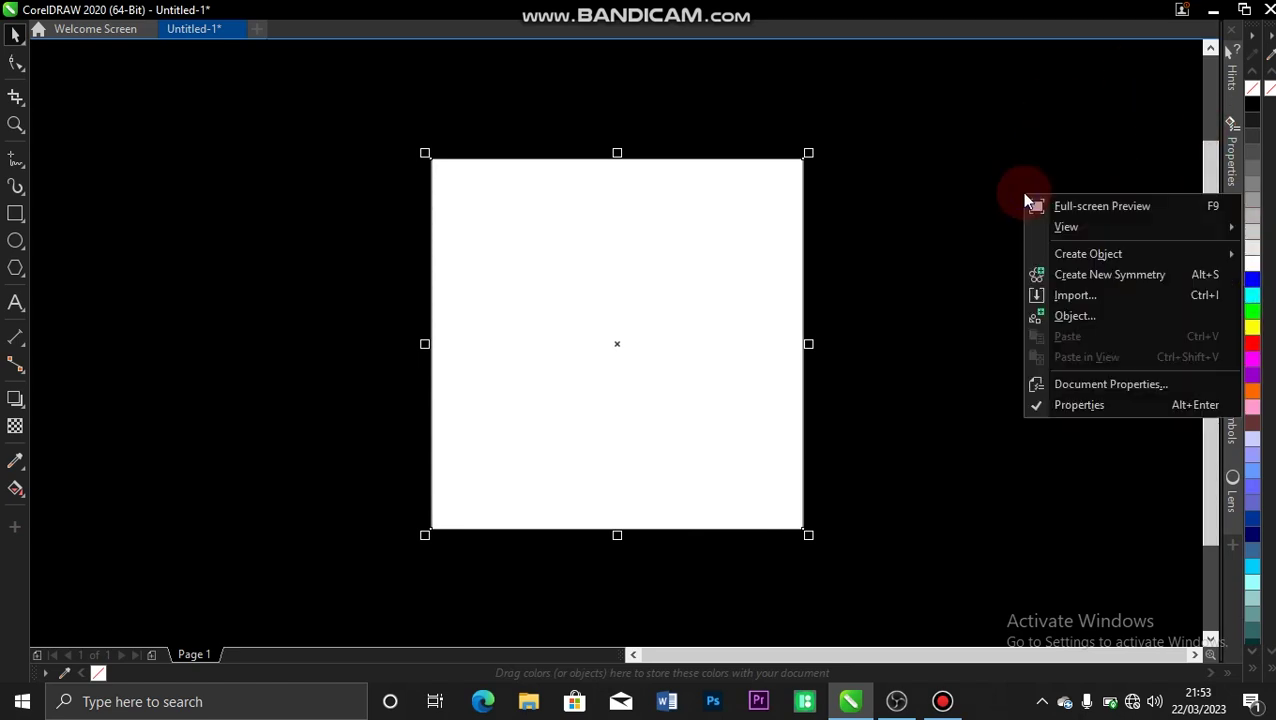
mouse_move(1061, 226)
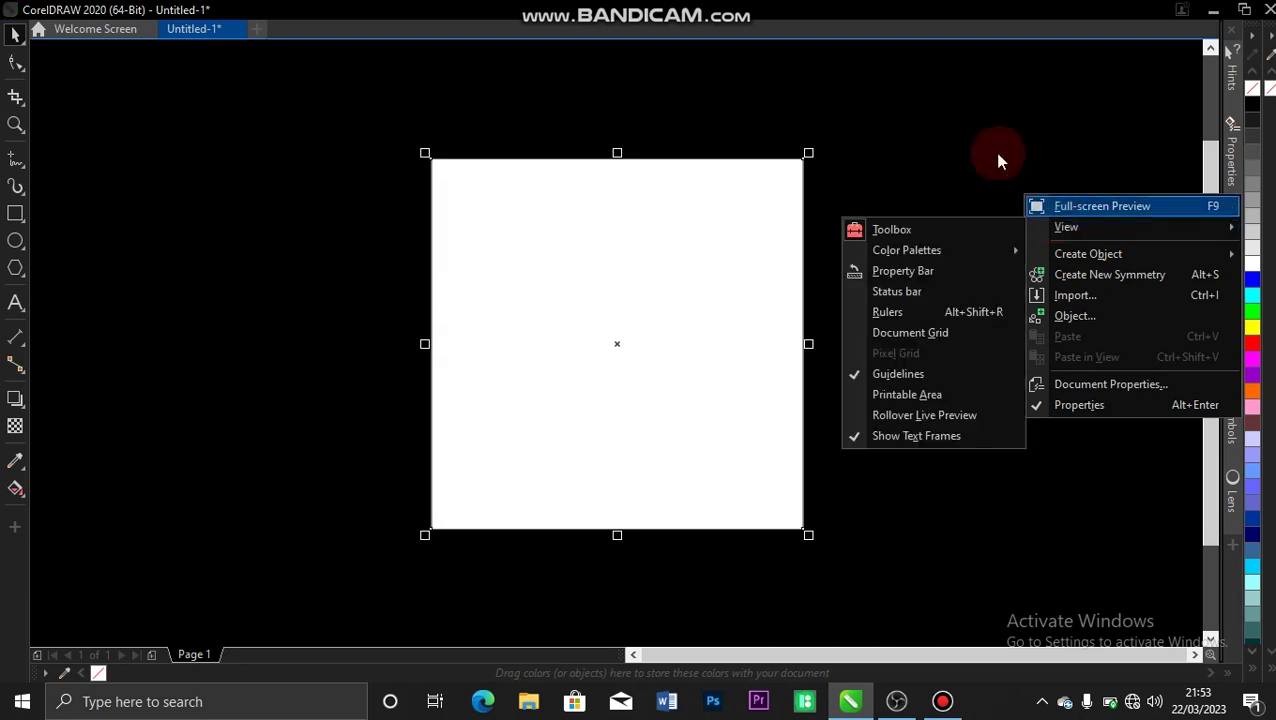
click(940, 108)
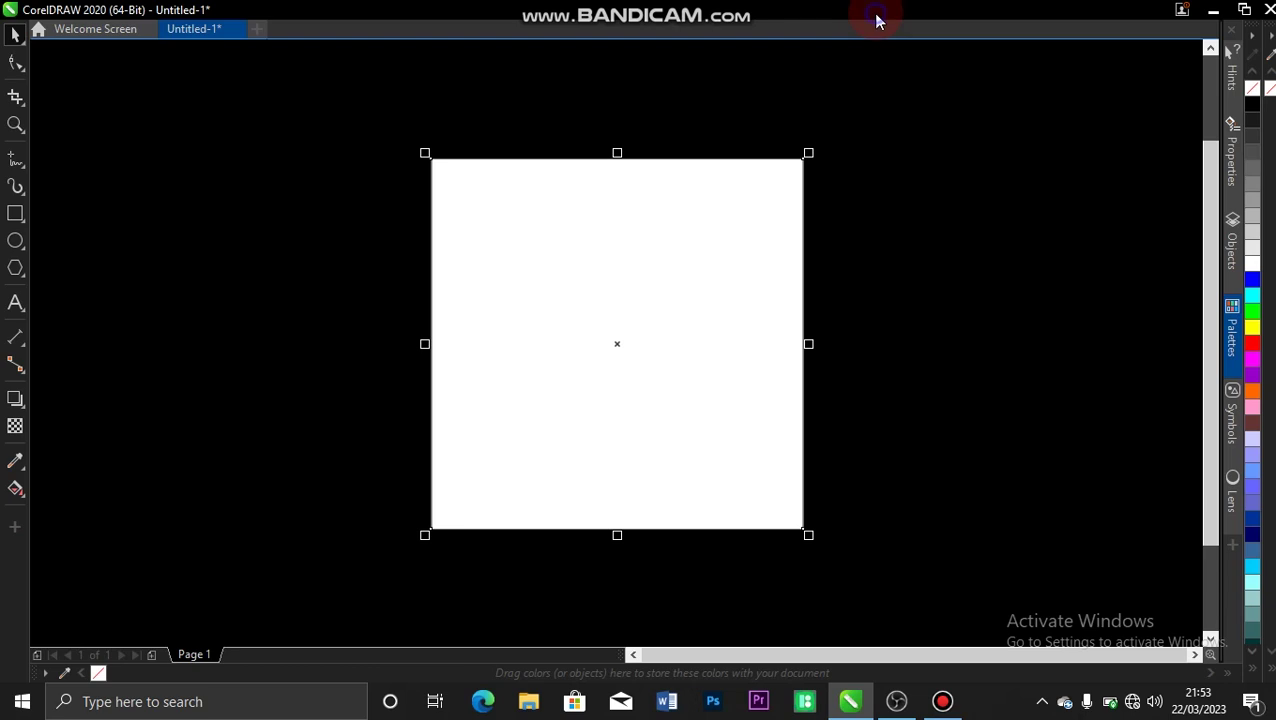
right_click(903, 92)
mouse_move(947, 118)
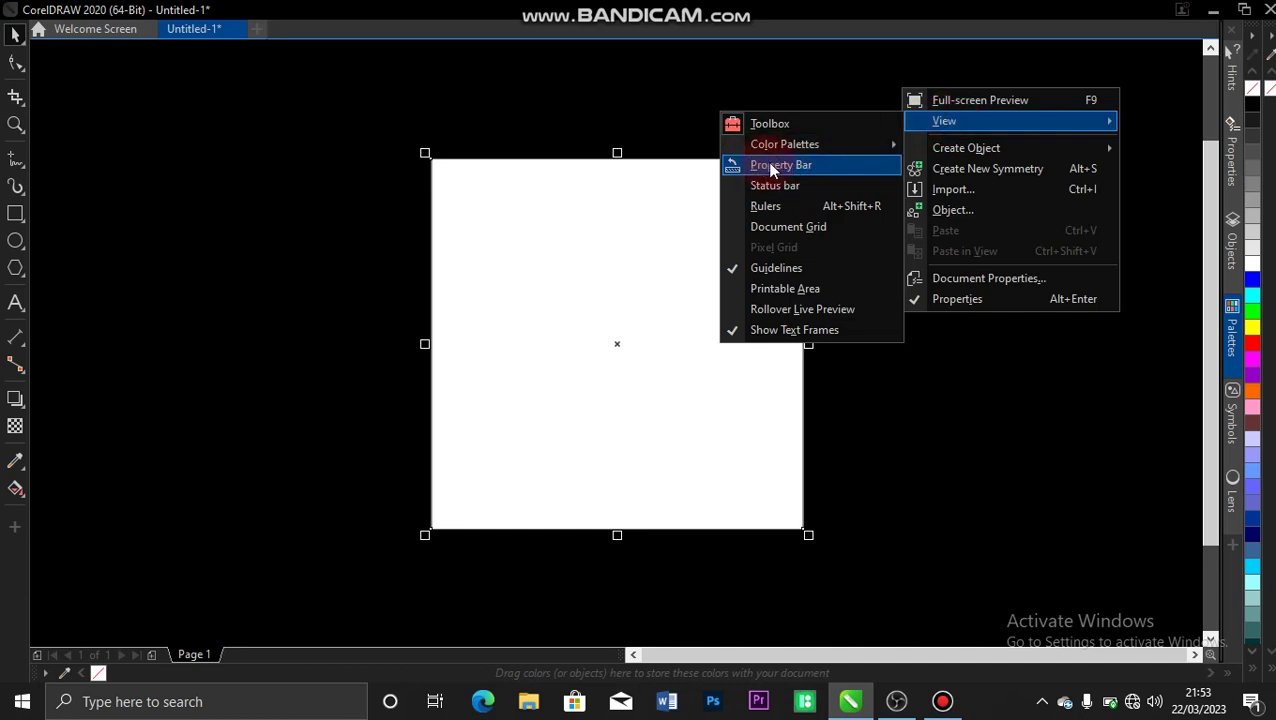
click(741, 63)
- Display the Property Bar above the drawing area
right_click(943, 200)
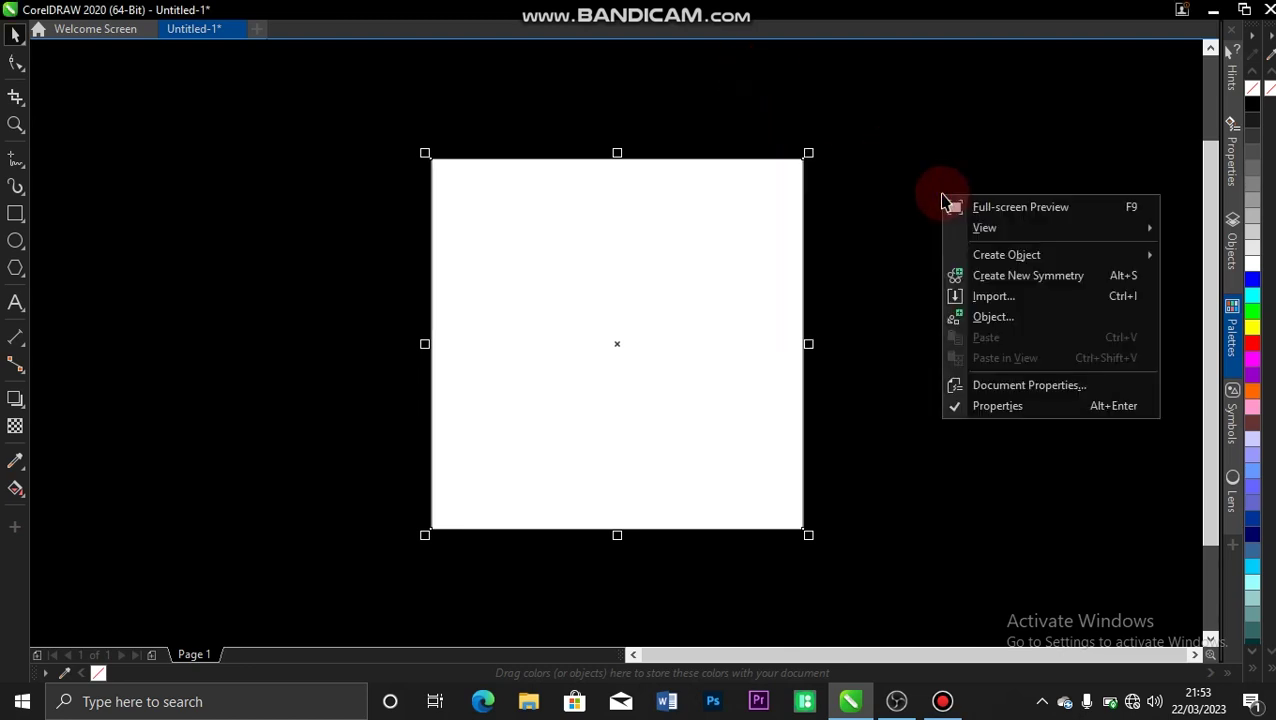
click(985, 229)
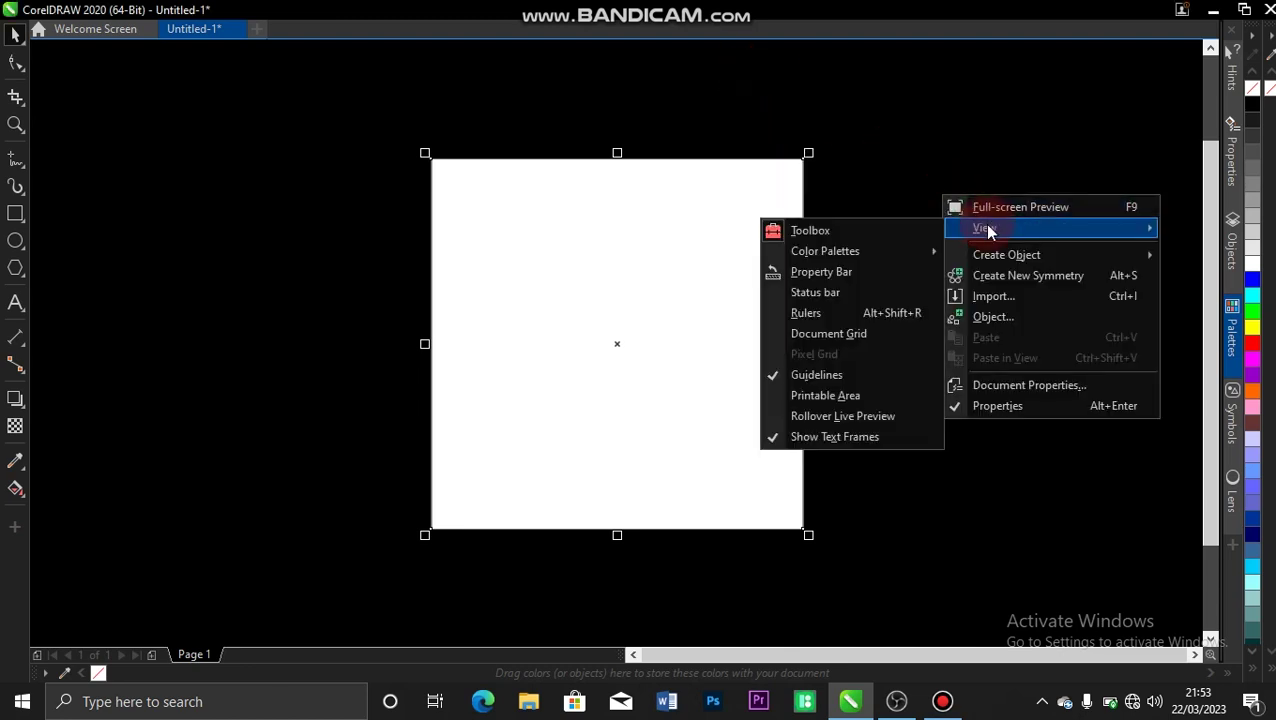
click(838, 277)
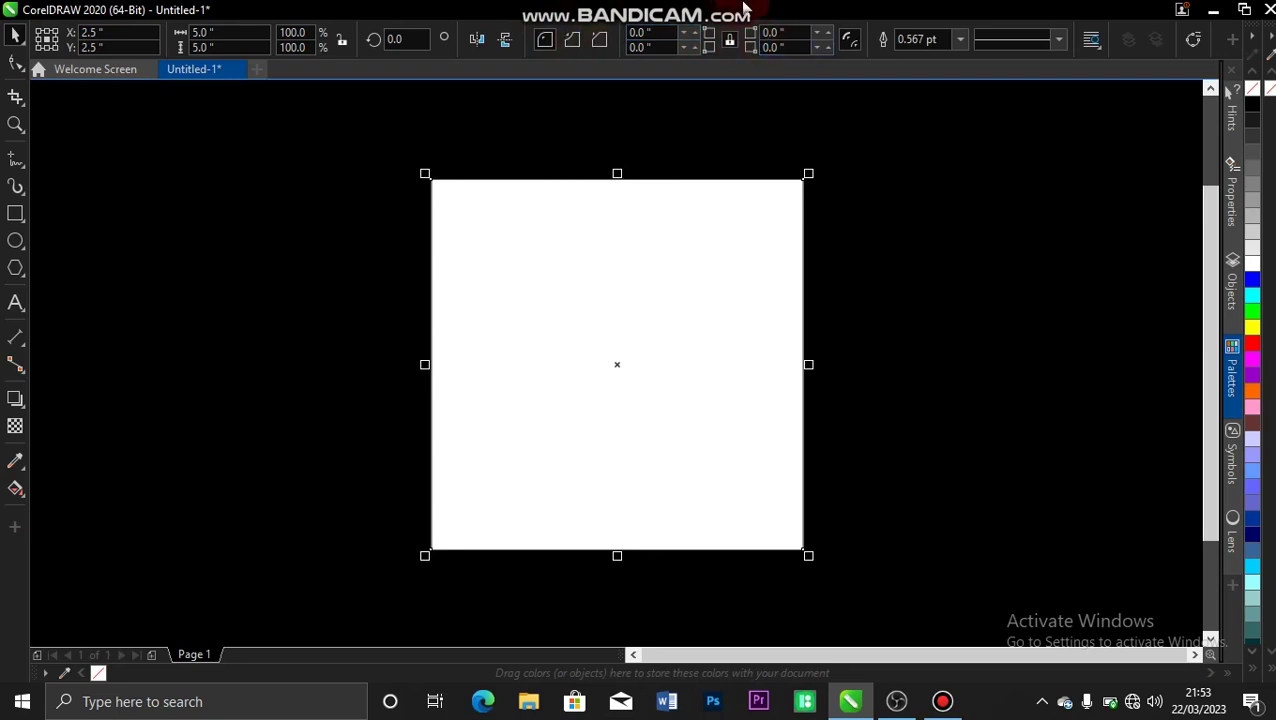
- Display the menu bar and the status bar in the workspace
right_click(968, 54)
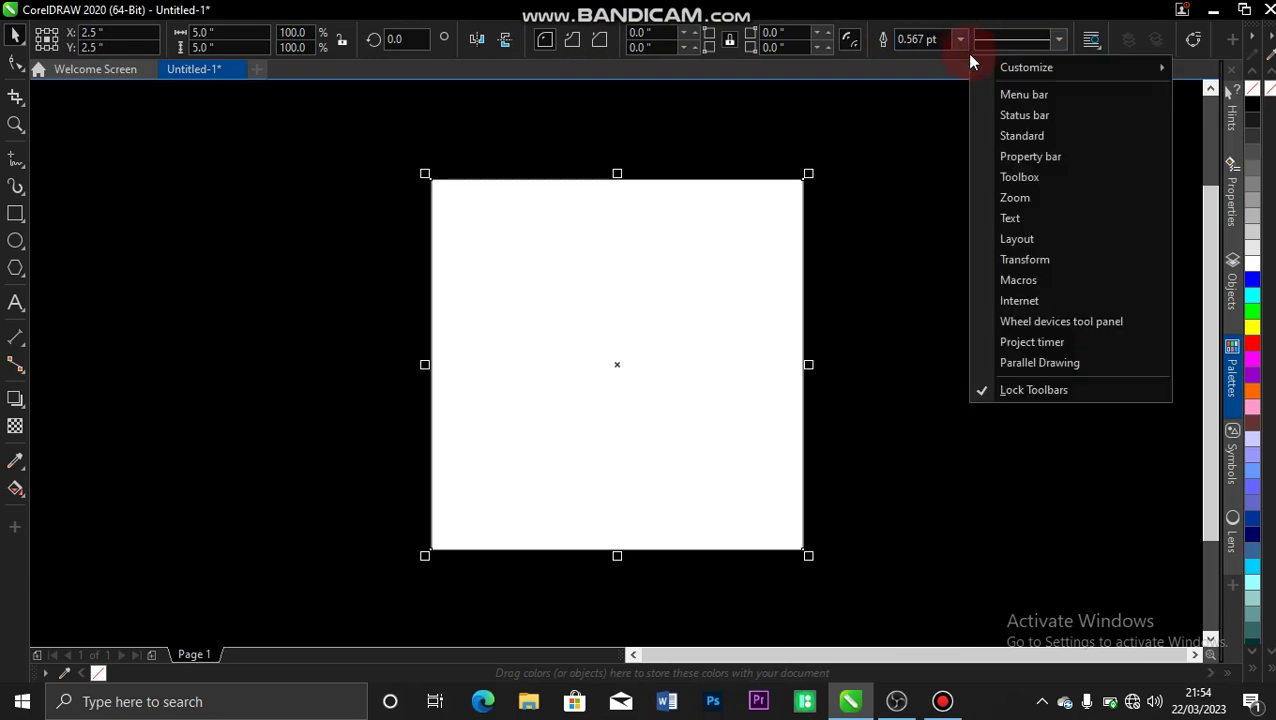
click(917, 140)
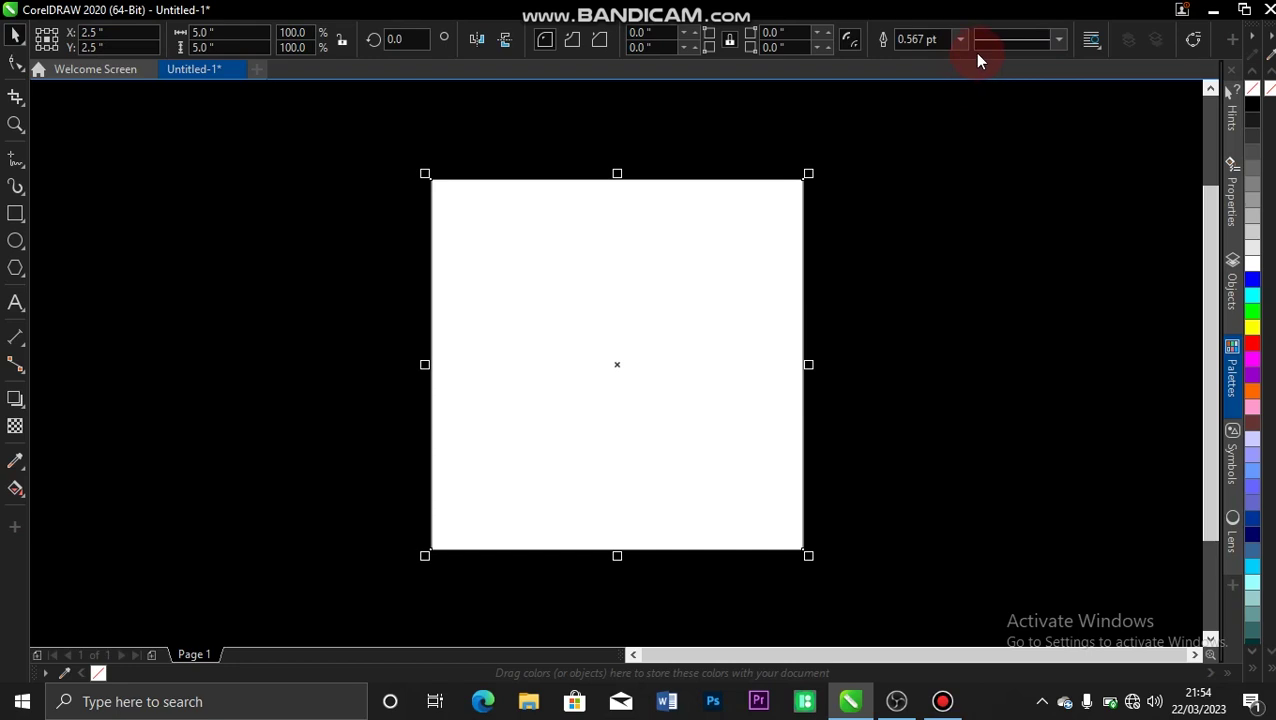
right_click(977, 55)
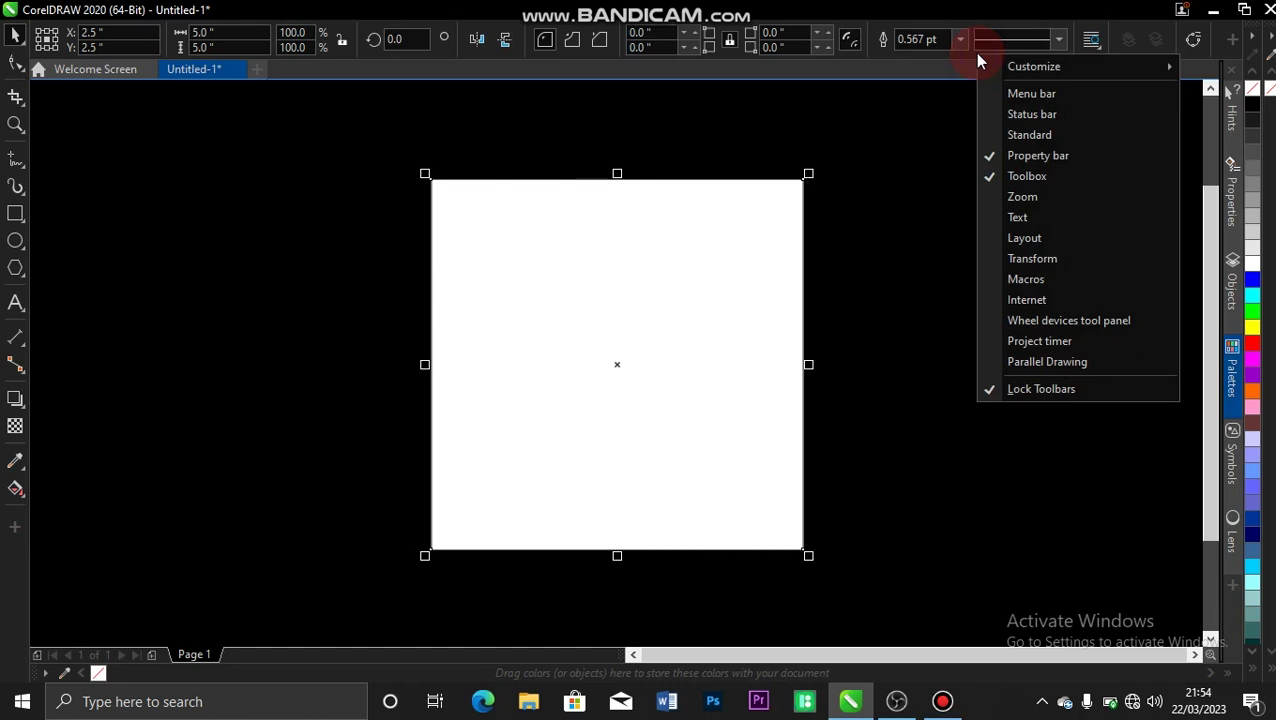
click(1031, 94)
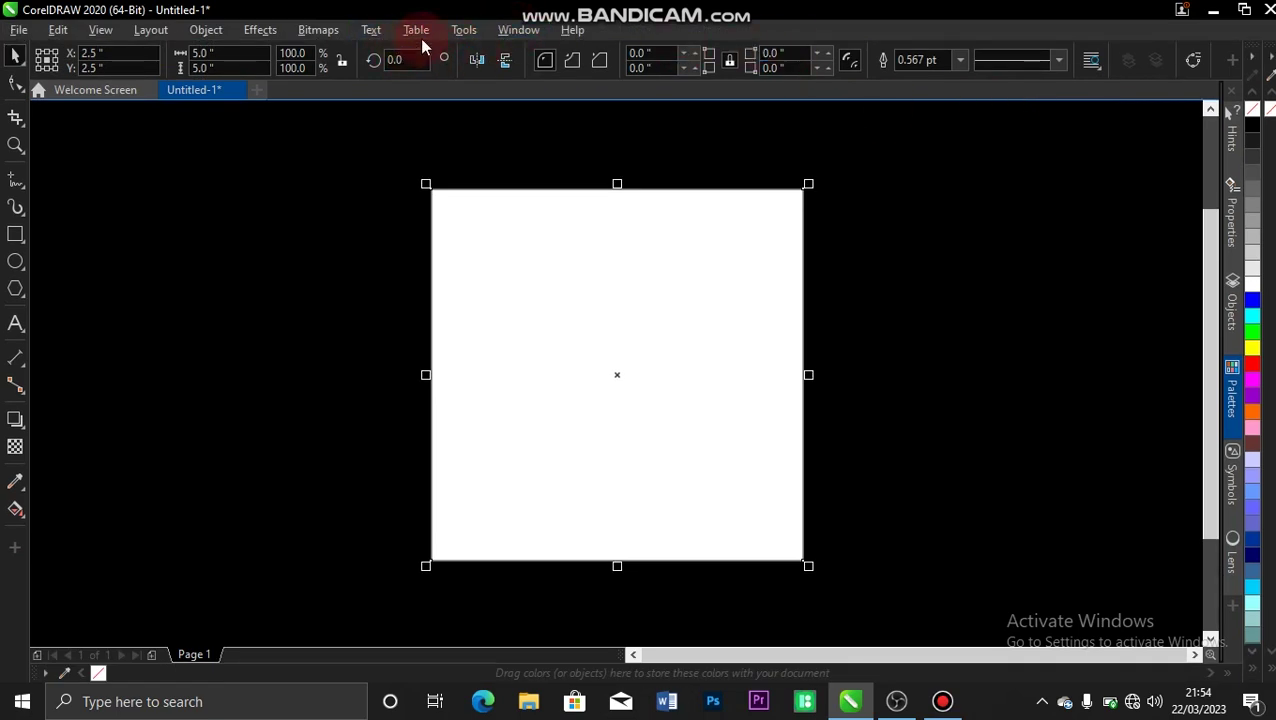
right_click(649, 31)
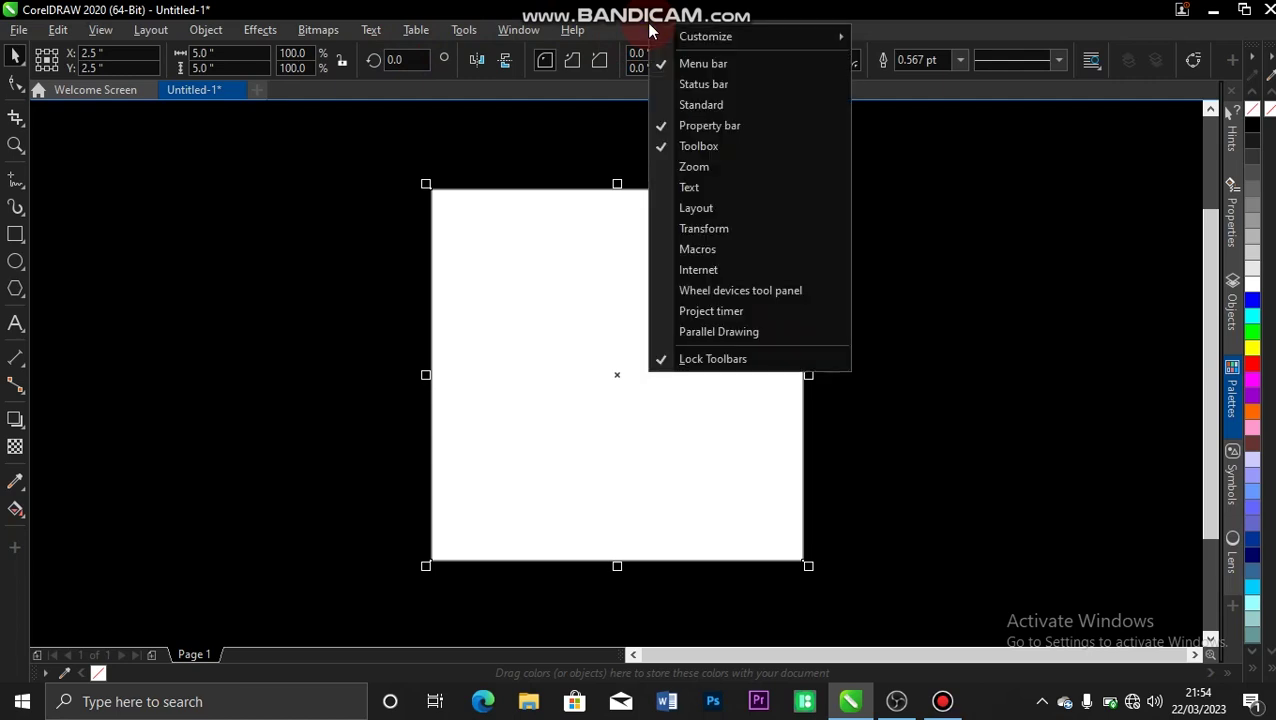
click(668, 86)
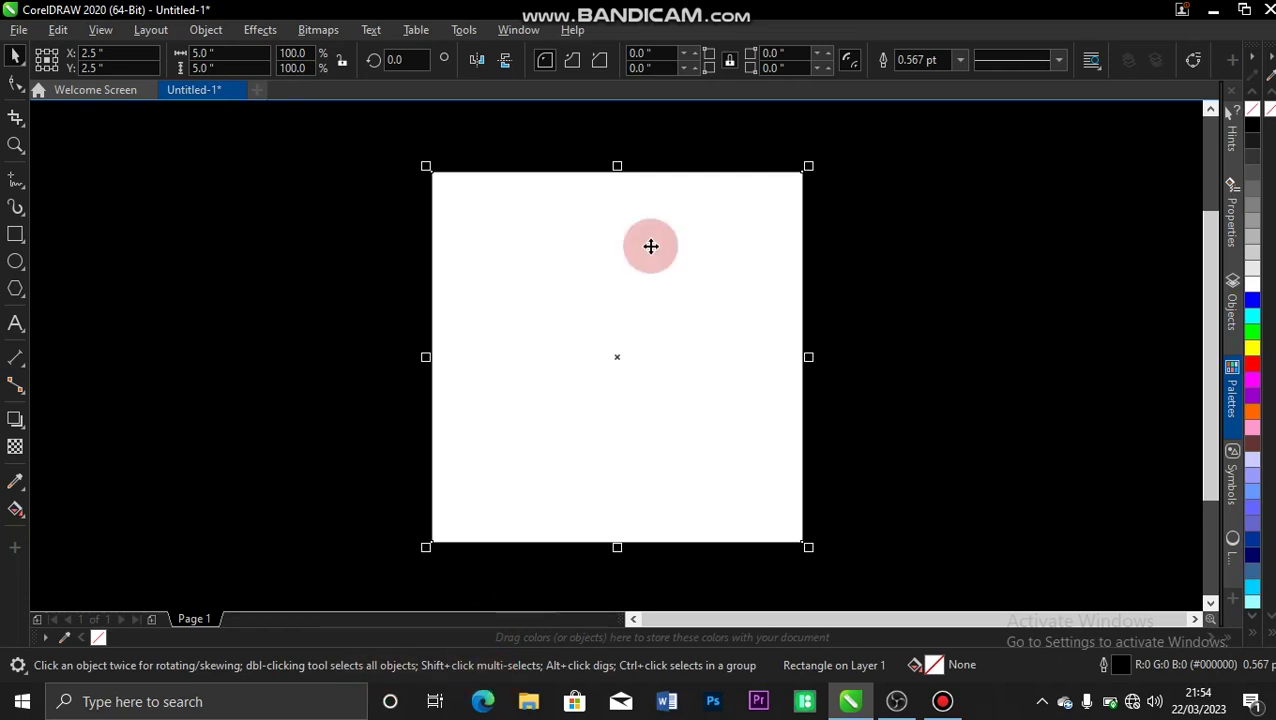
- Hide the status bar and display it again
right_click(827, 29)
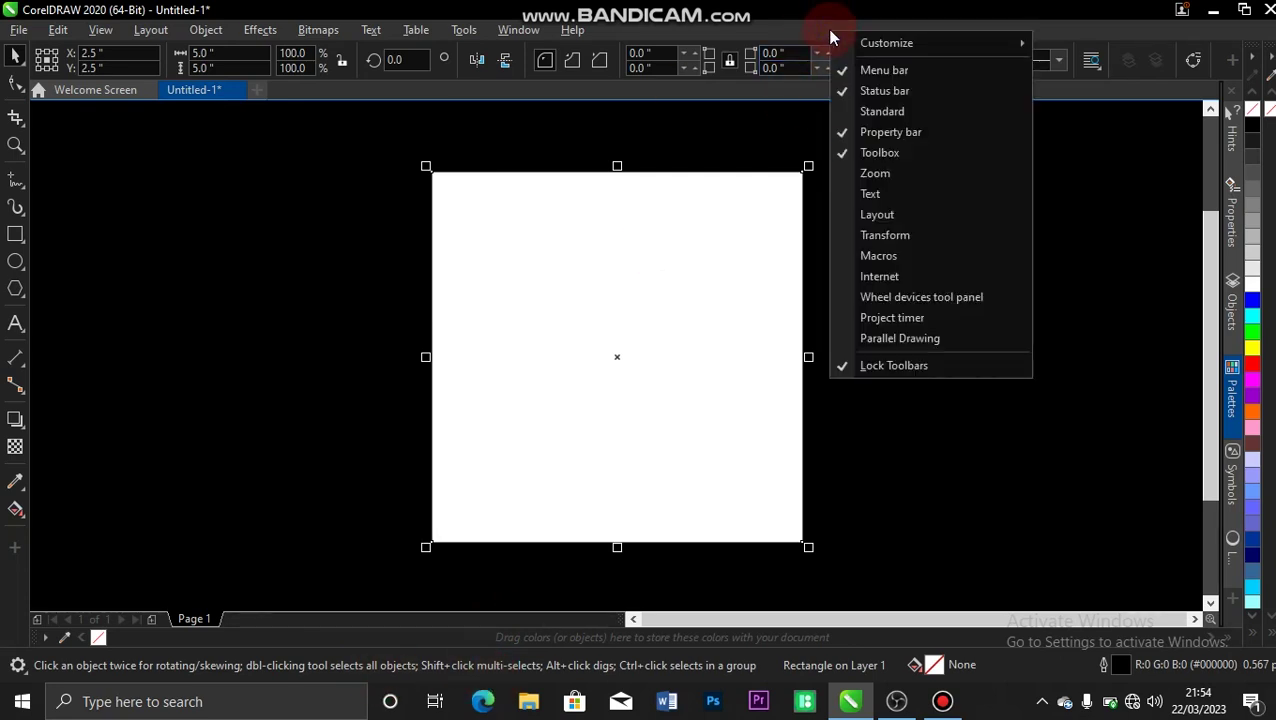
click(852, 93)
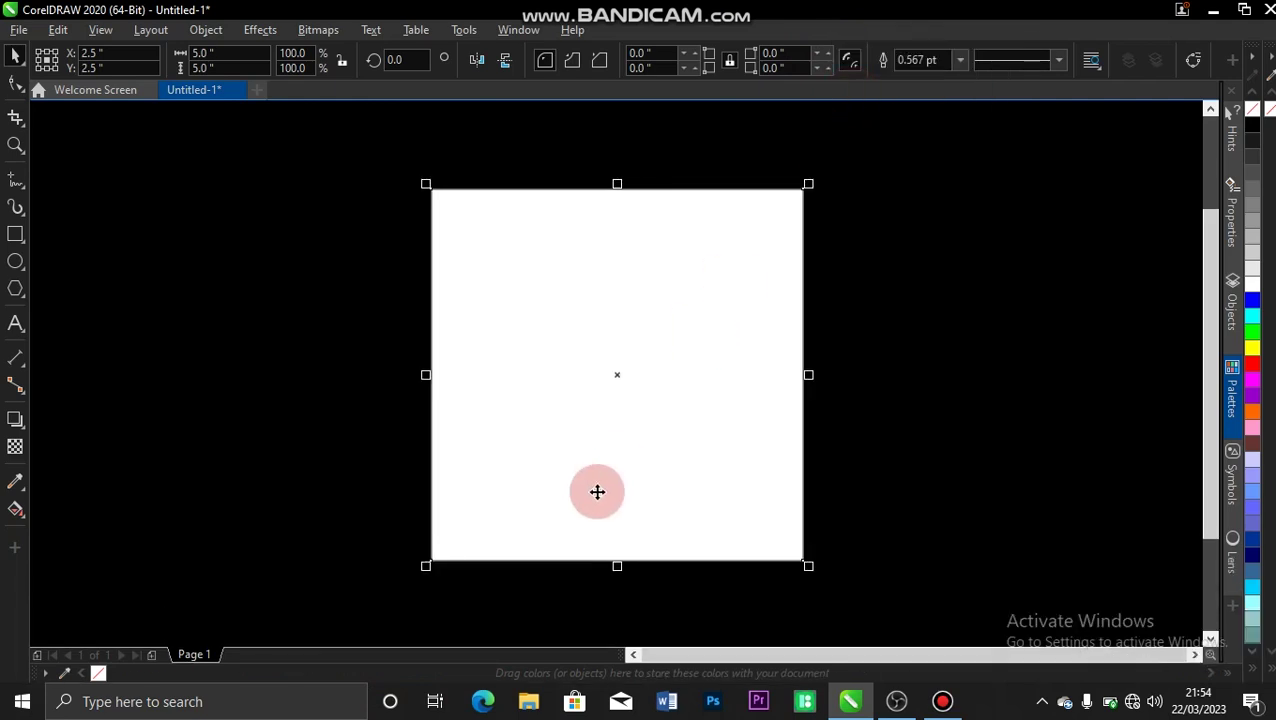
right_click(878, 32)
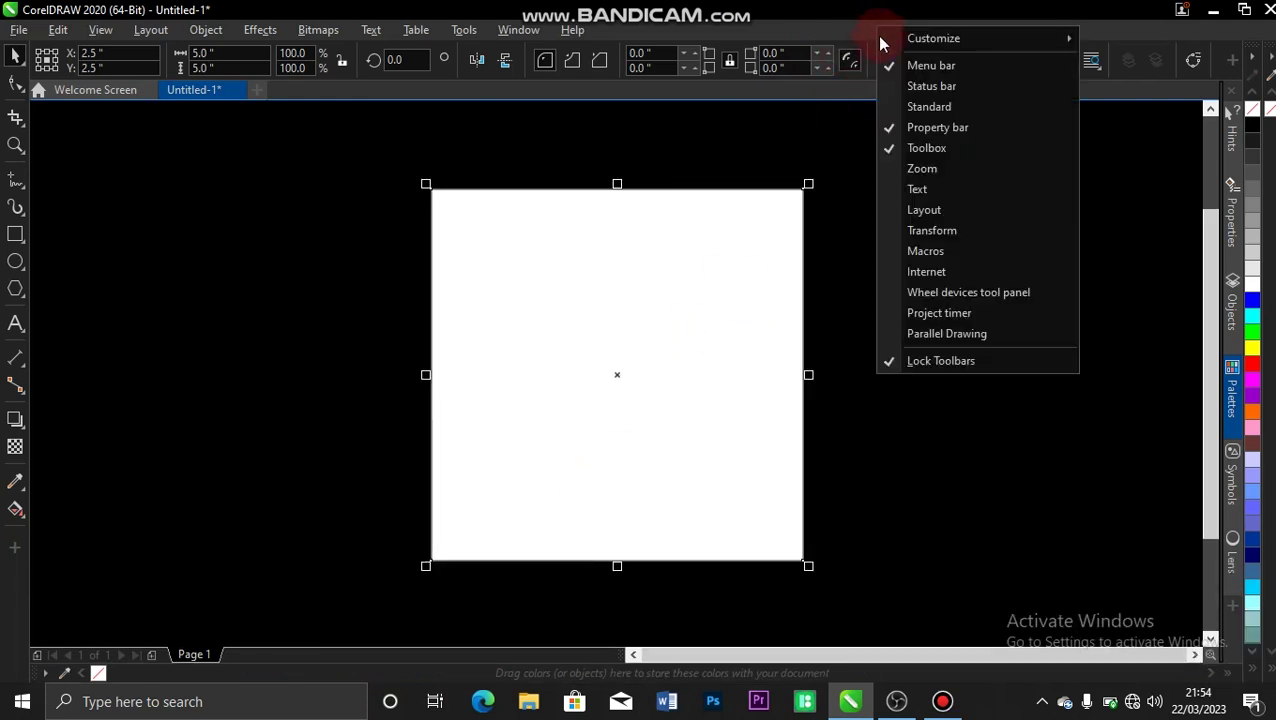
click(903, 87)
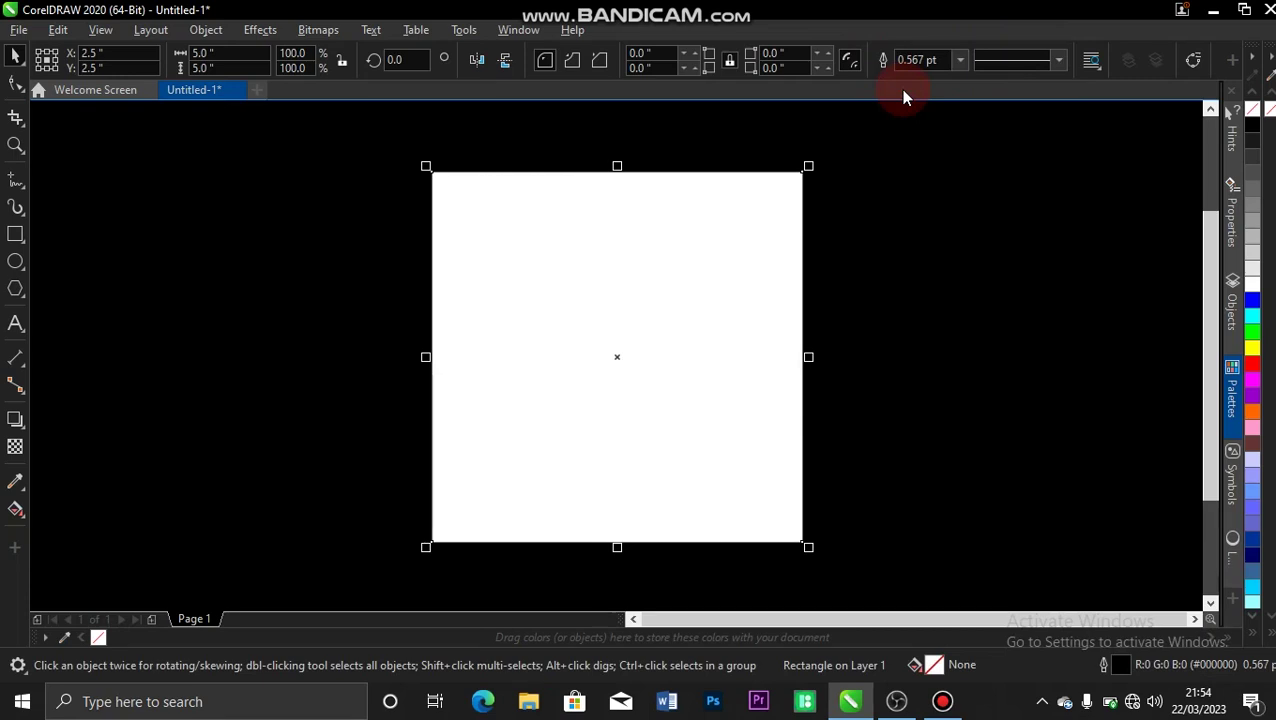
- Display the Standard toolbar and the Zoom toolbar, docking the Zoom toolbar beneath the Property Bar
right_click(876, 40)
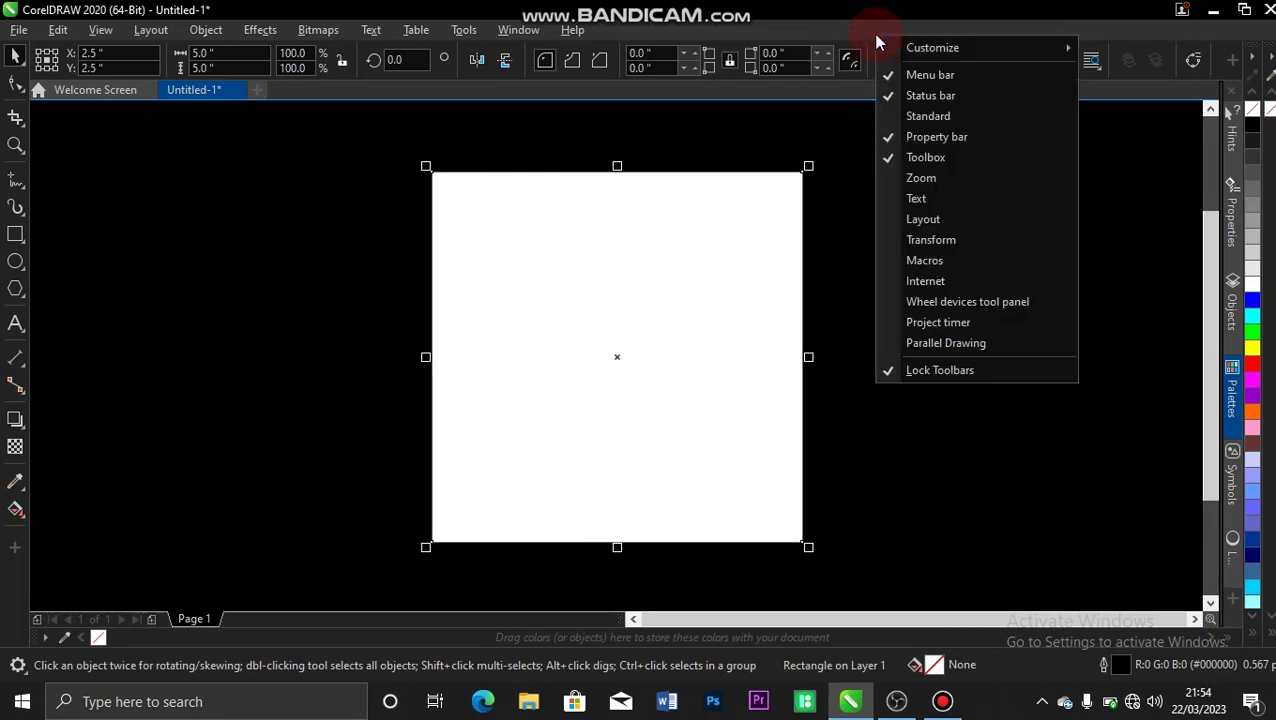
click(928, 116)
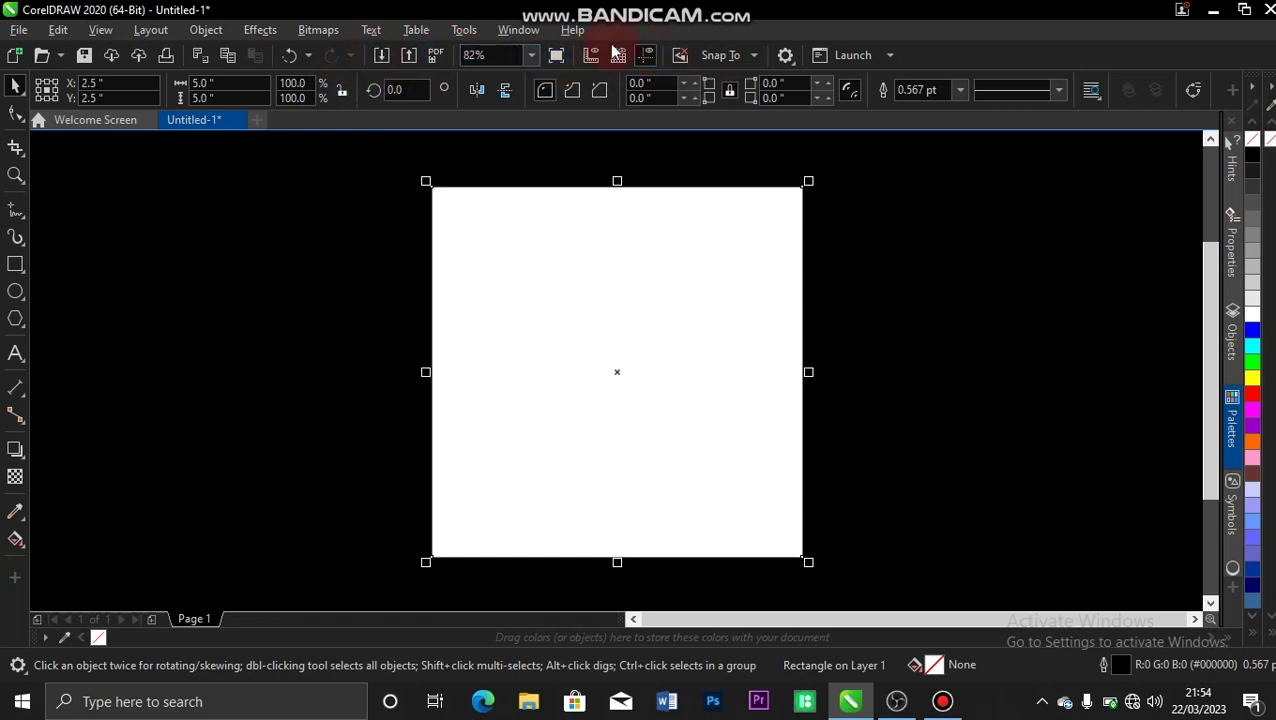
right_click(930, 57)
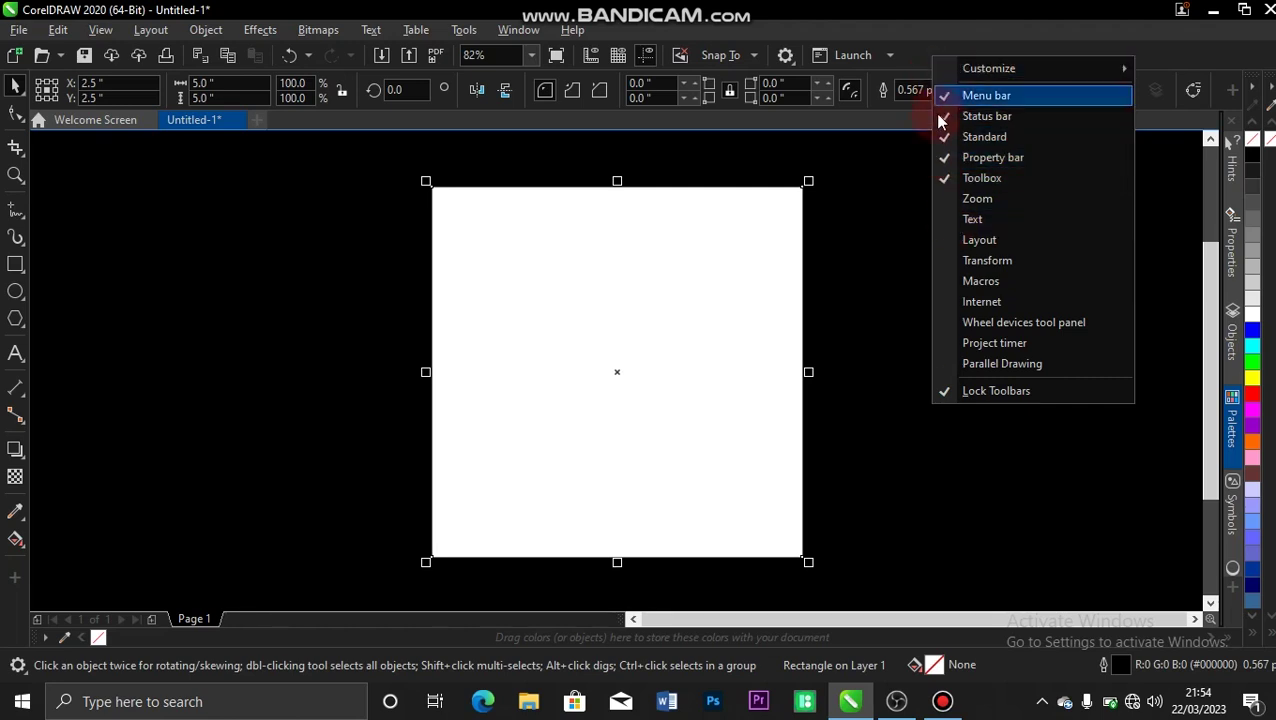
click(944, 198)
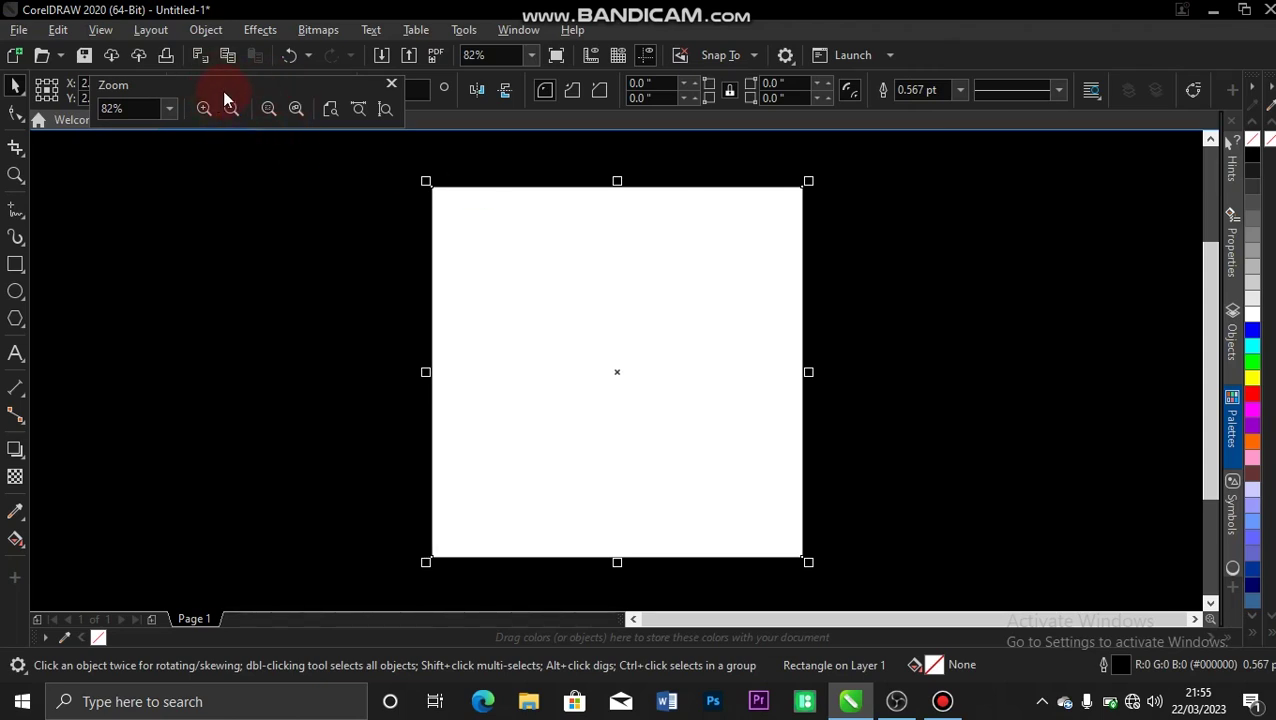
mouse_move(236, 84)
mouse_down()
mouse_move(231, 147)
mouse_move(296, 158)
mouse_move(253, 190)
mouse_move(308, 151)
mouse_move(329, 109)
mouse_up()
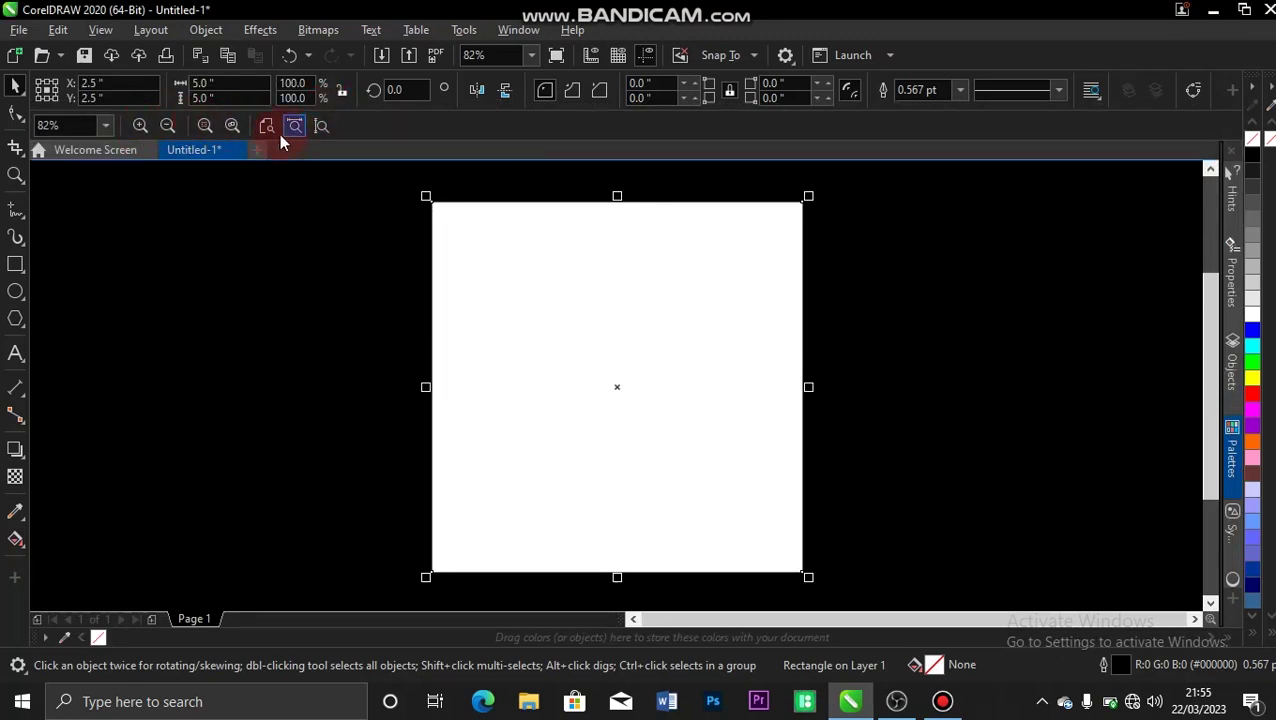
- Hide the Zoom toolbar and the Standard toolbar
right_click(952, 35)
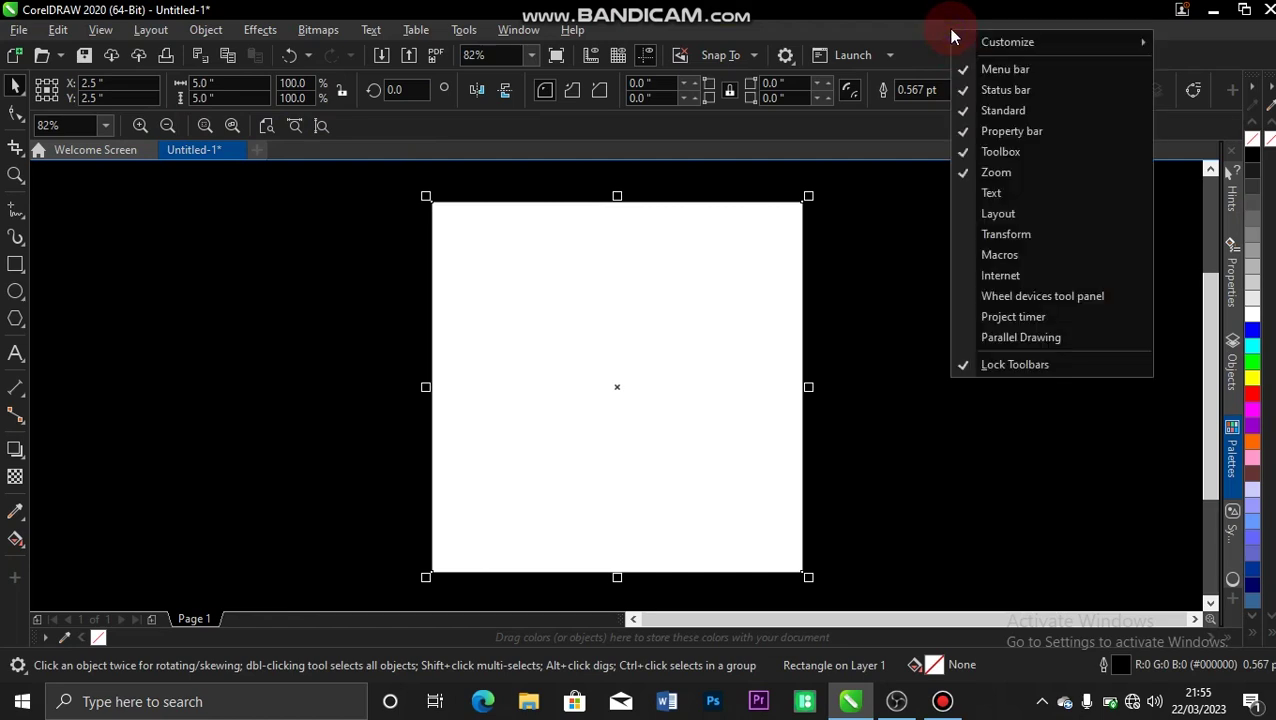
click(988, 174)
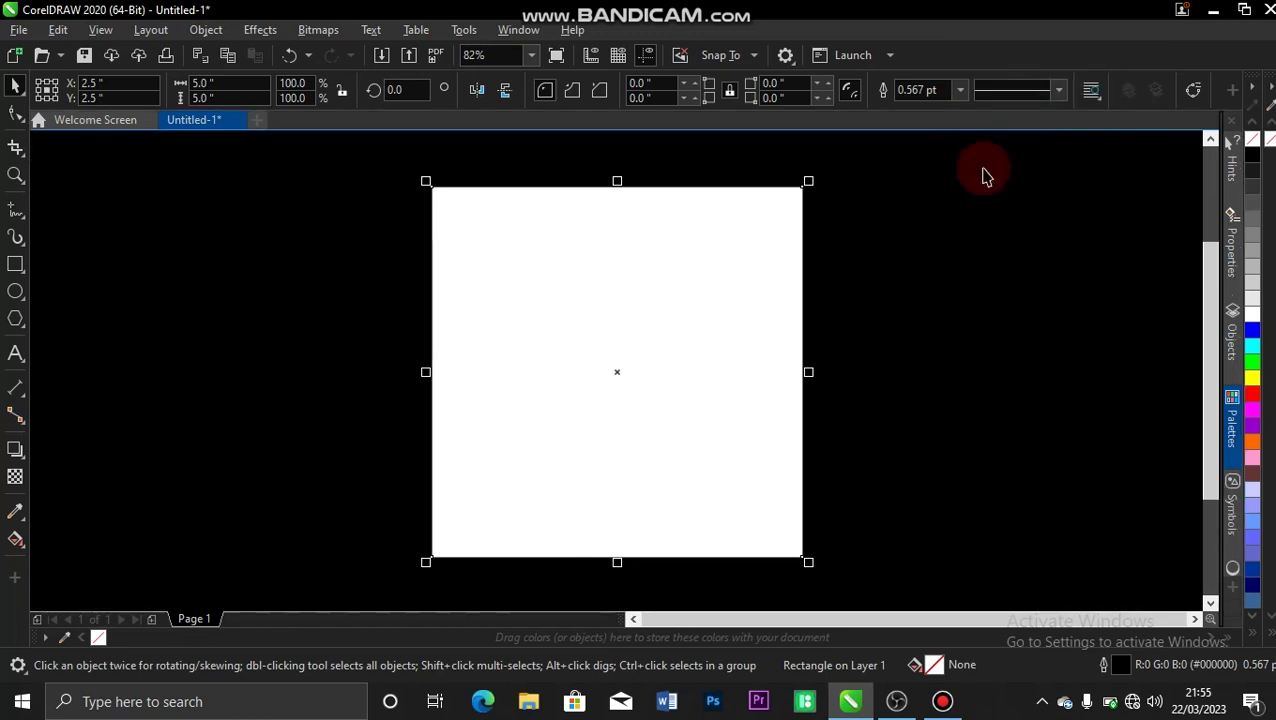
right_click(992, 37)
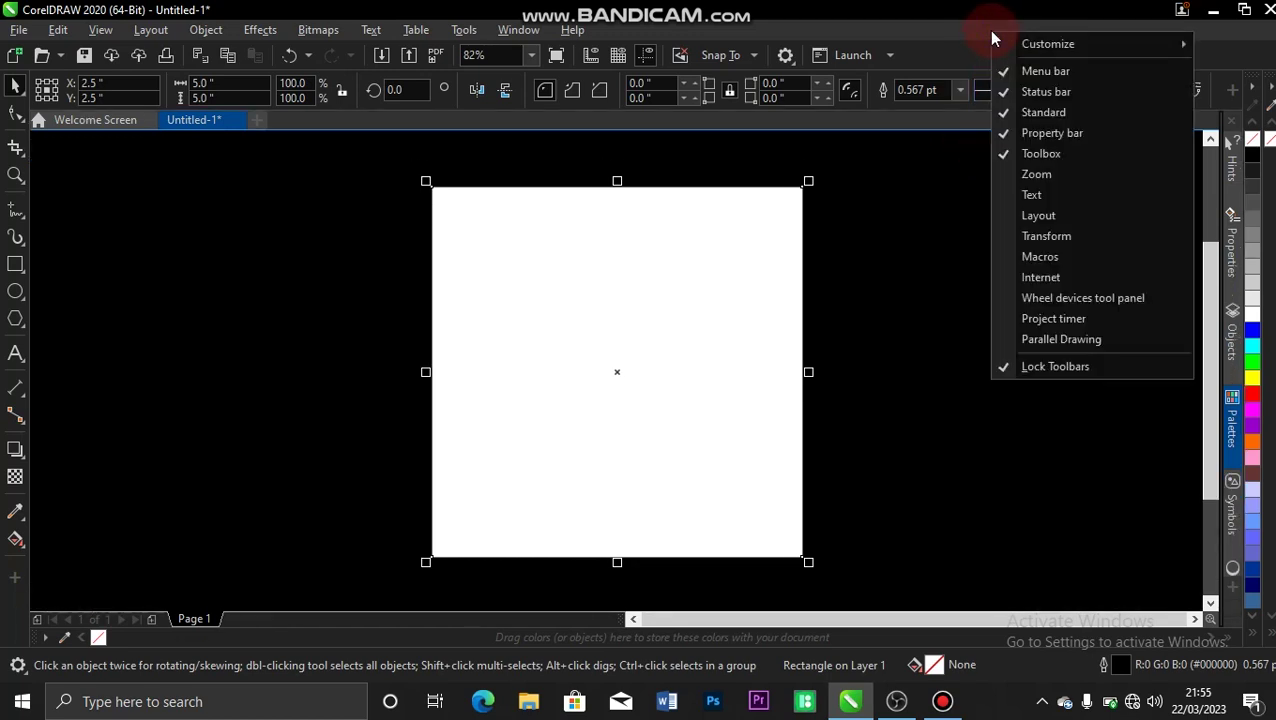
click(1005, 117)
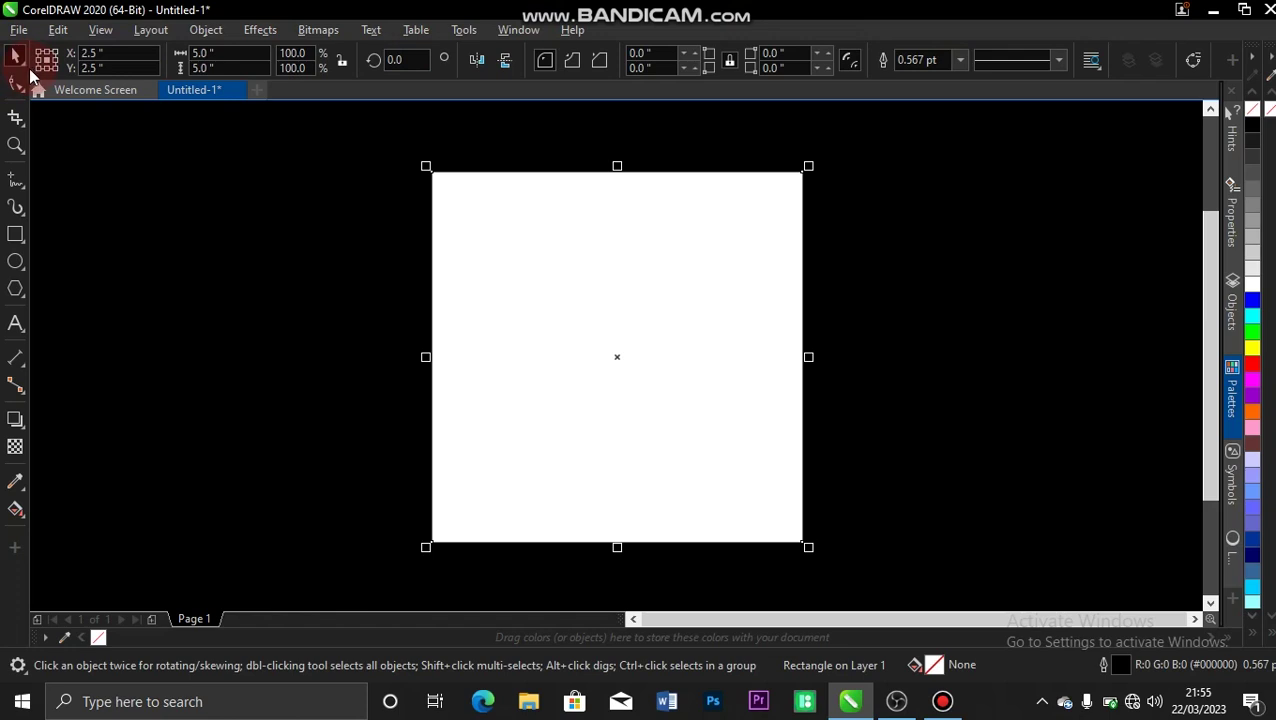
- Unlock the toolbars and undock the toolbox and the Property Bar so both float over the drawing area
right_click(675, 40)
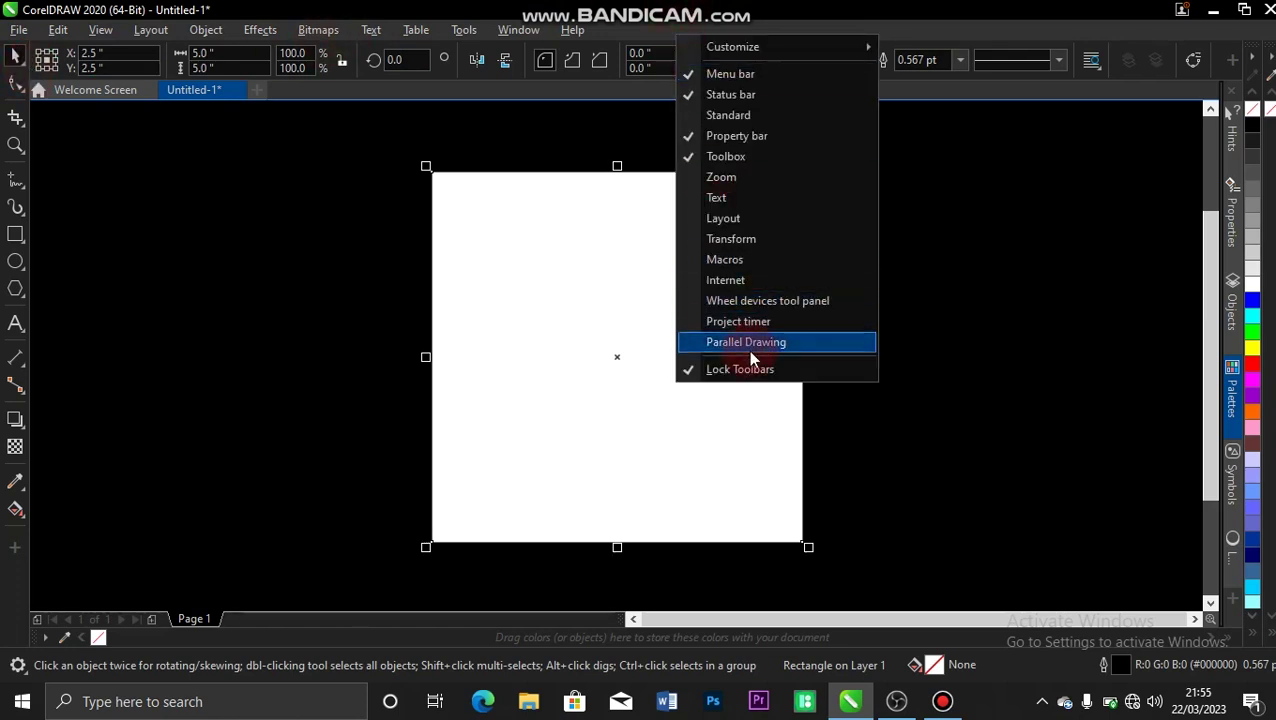
click(694, 370)
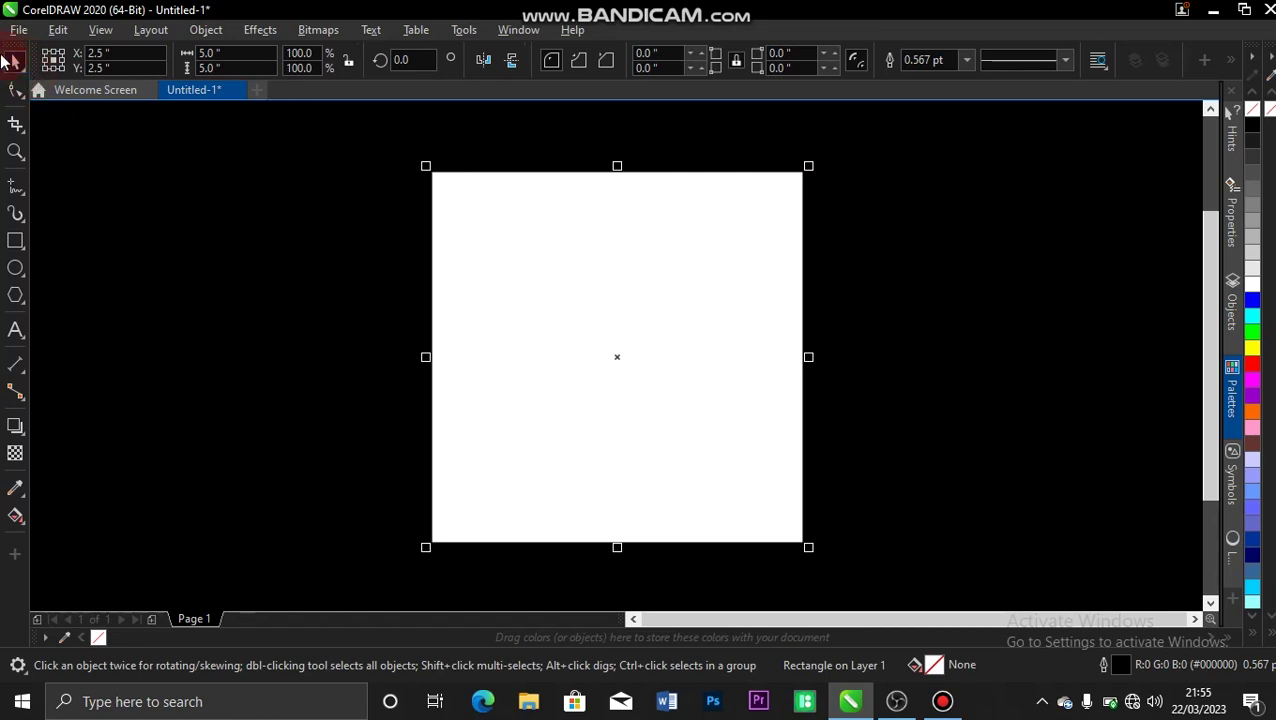
mouse_move(8, 45)
mouse_down()
mouse_move(63, 88)
mouse_move(95, 158)
mouse_up()
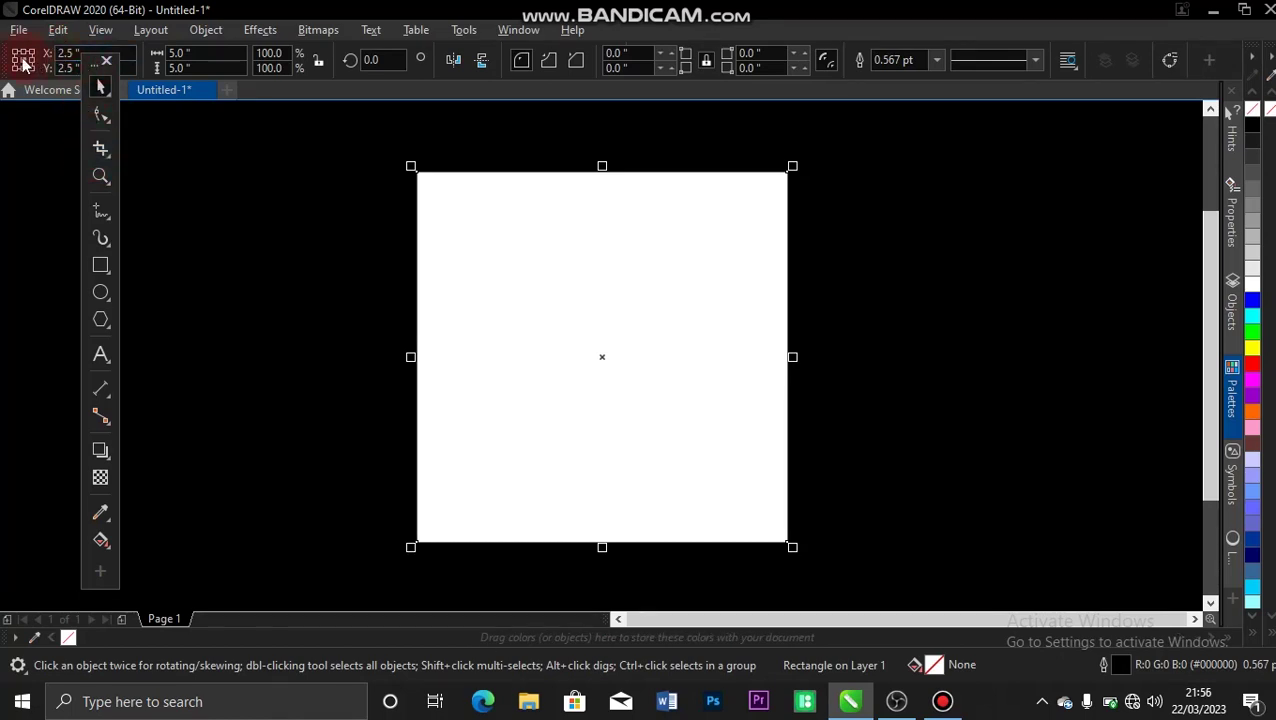
drag(6, 42, 185, 134)
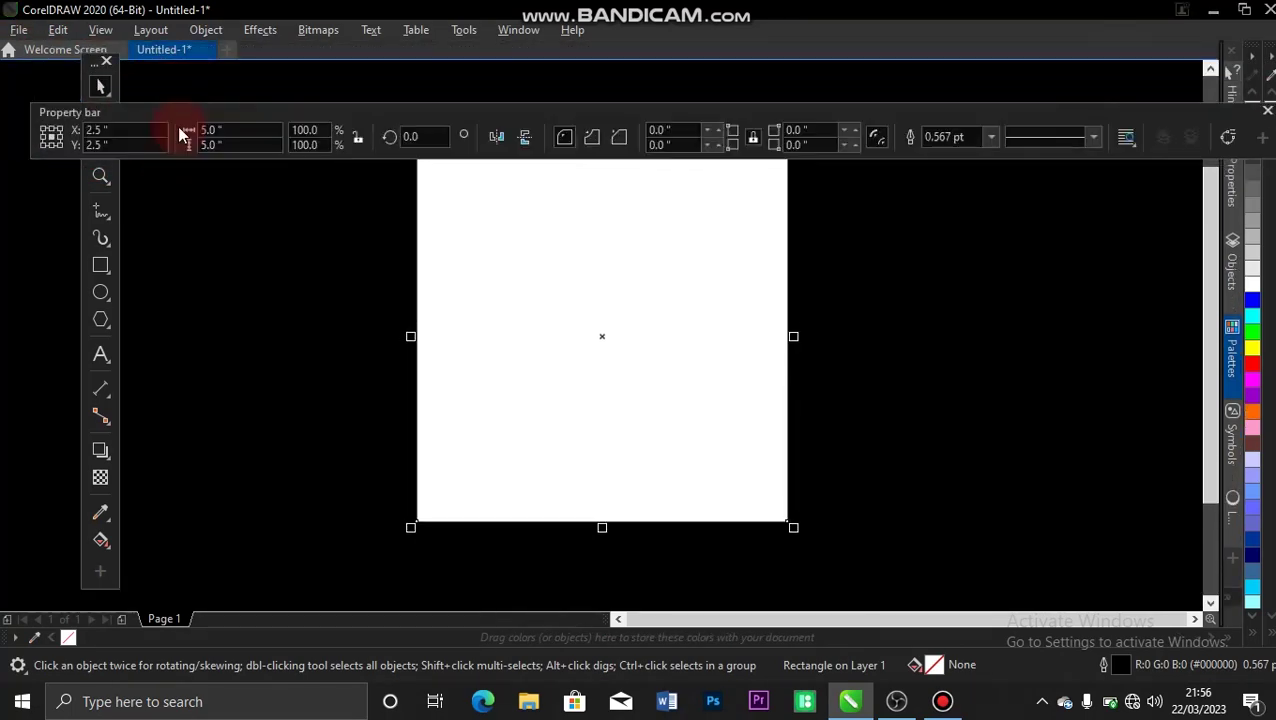
- Dock the floating Property Bar back beneath the menu bar and the floating toolbox vertically beside the drawing area
click(176, 52)
click(183, 110)
drag(140, 115, 116, 45)
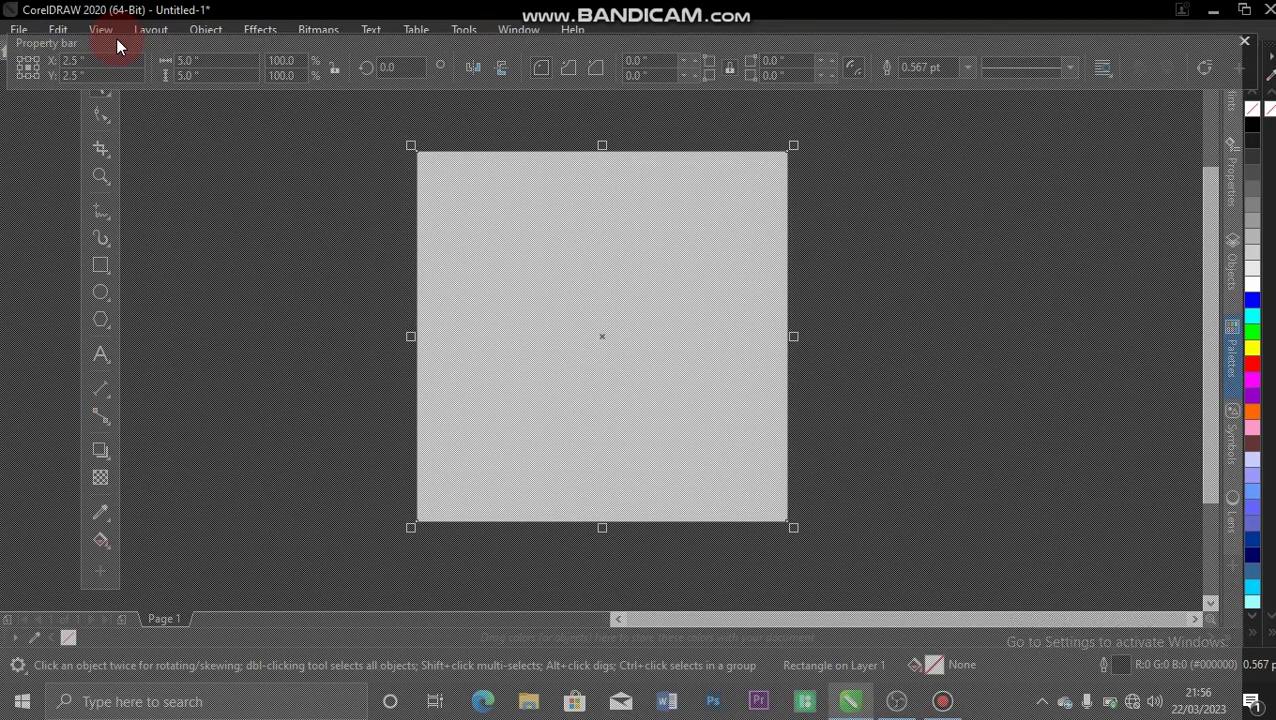
drag(116, 45, 116, 45)
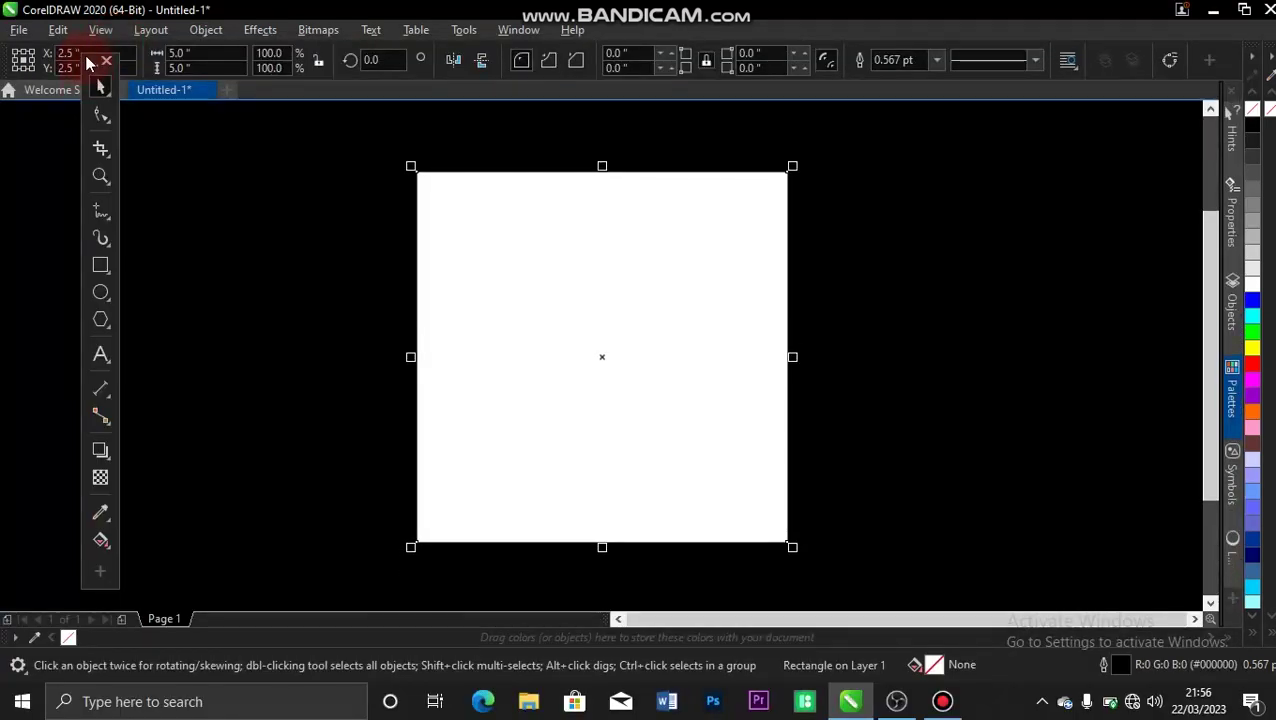
drag(86, 62, 5, 80)
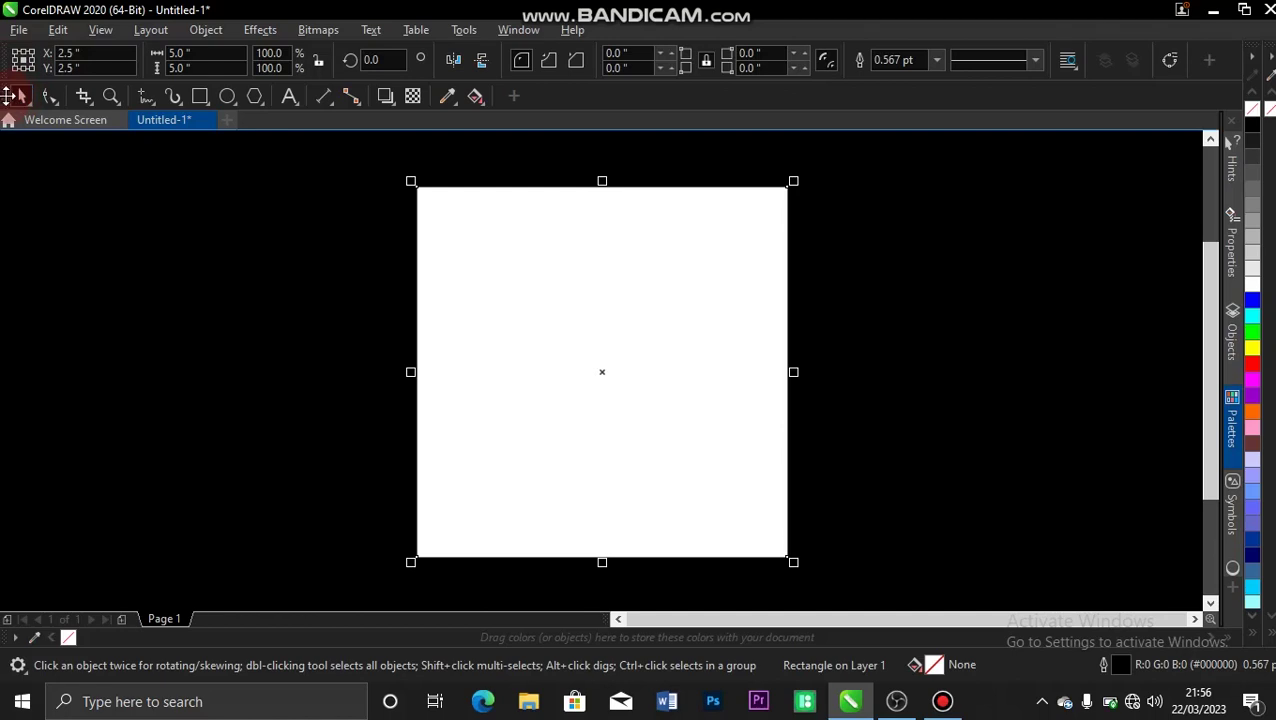
drag(7, 95, 3, 174)
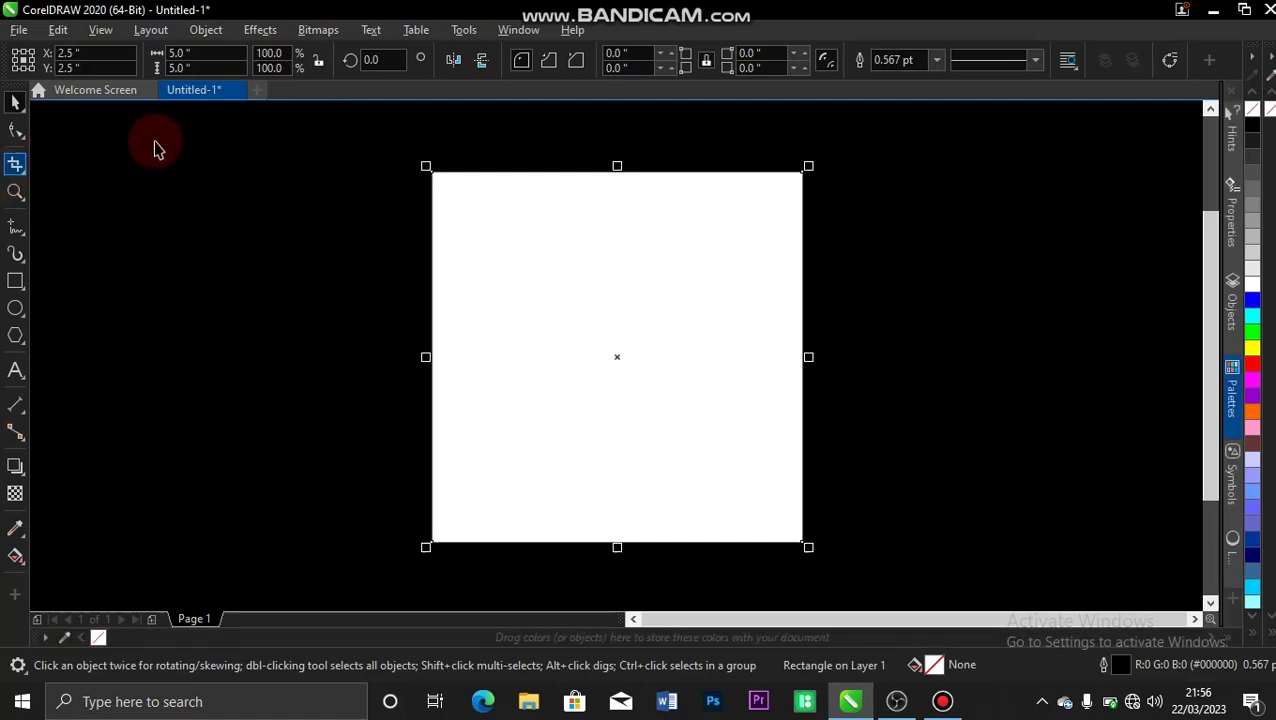
- Lock the toolbars in their docked positions and deselect the square on the page
right_click(635, 30)
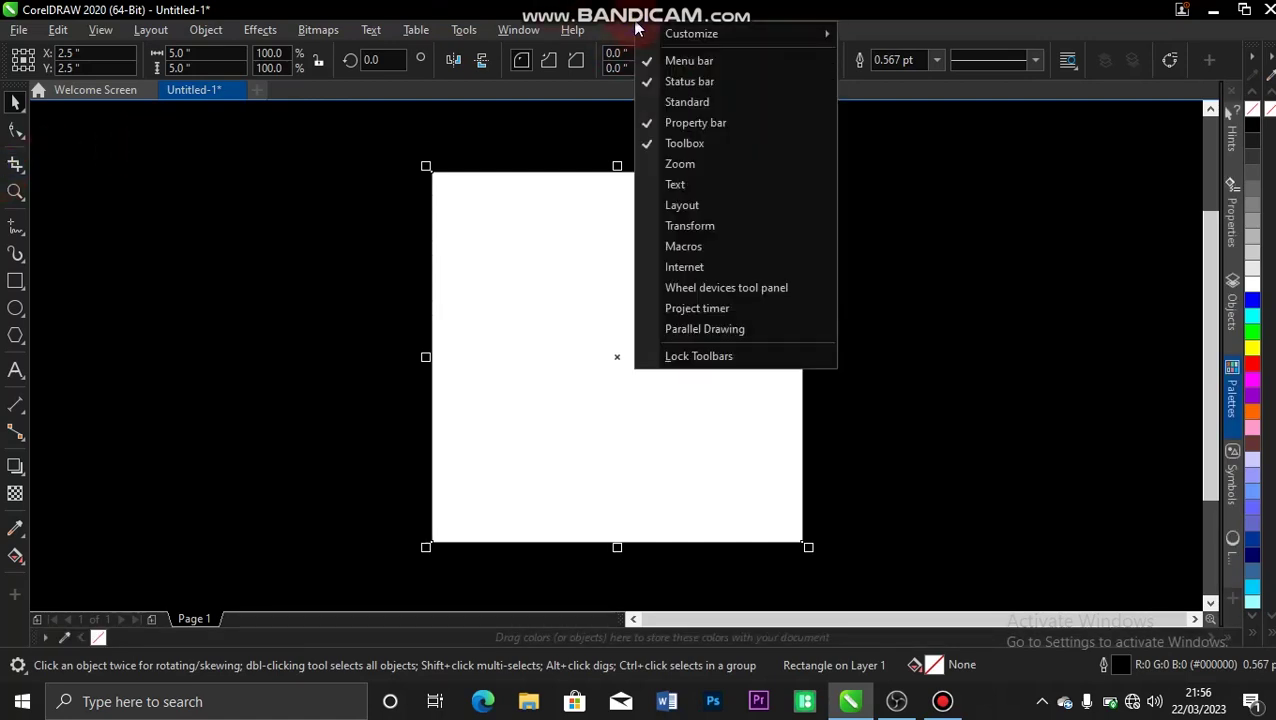
click(668, 358)
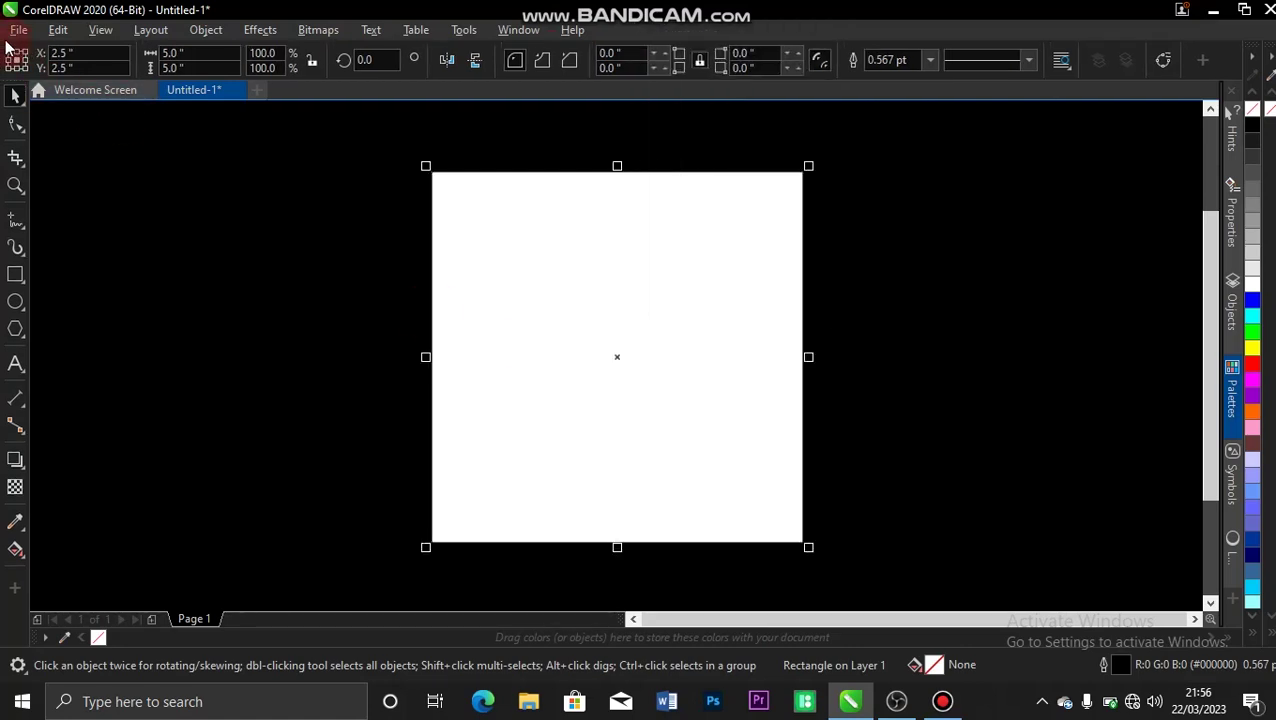
click(172, 231)
click(260, 200)
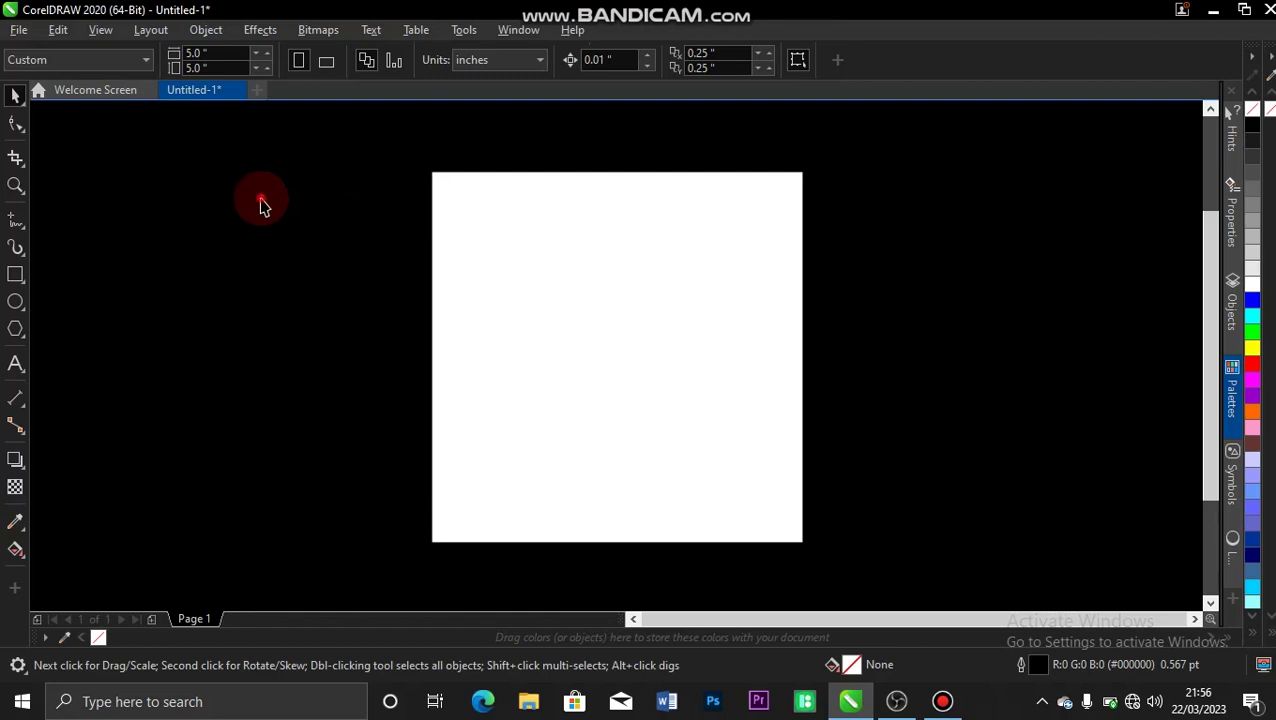